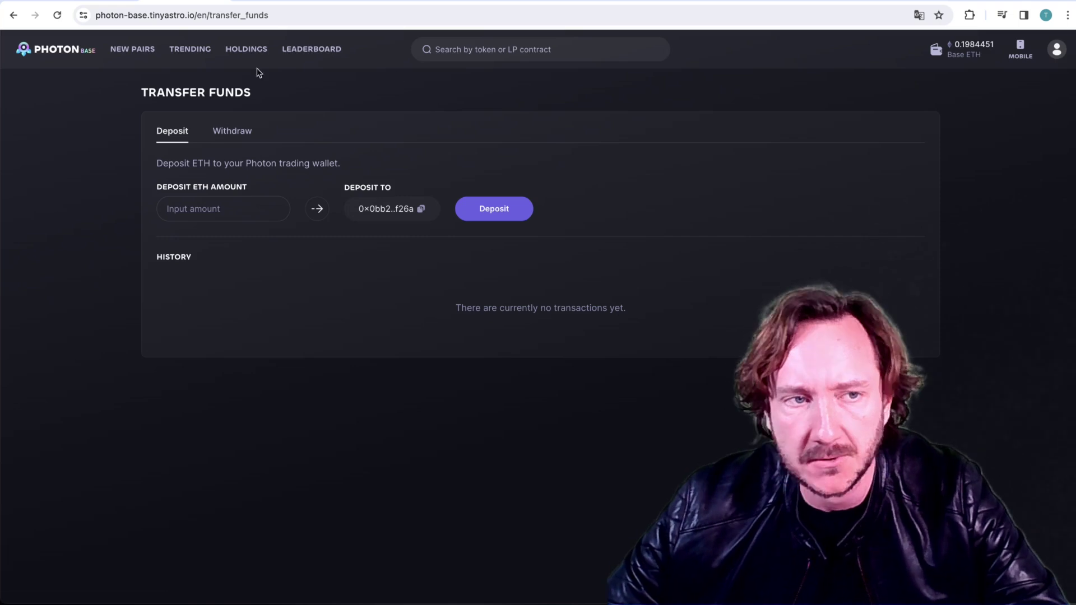
Browse the New Pairs list of recent Base pairs, including PEGROK, TIKI and ROOST
{"action": "left_click", "coordinate": [135, 51]}
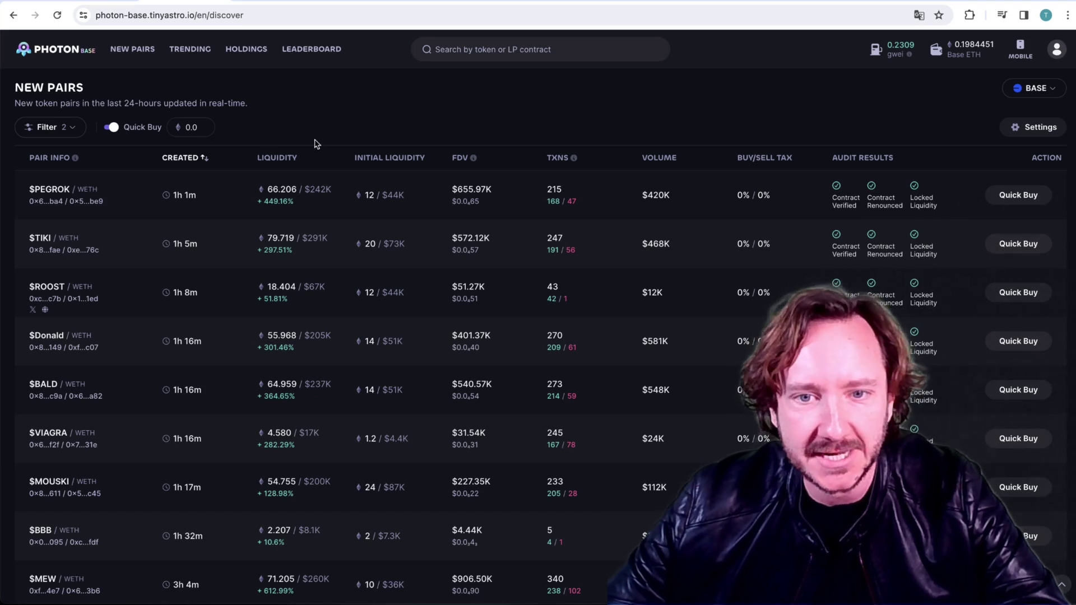
{"action": "scroll", "coordinate": [218, 192], "scroll_direction": "down", "scroll_amount": 1}
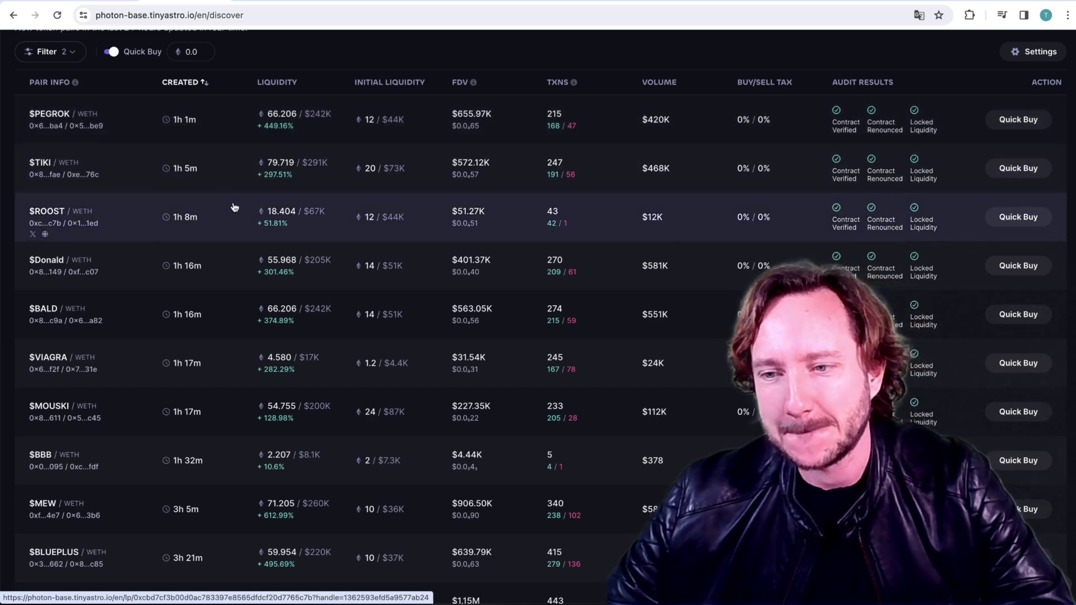
{"action": "scroll", "coordinate": [236, 207], "scroll_direction": "up", "scroll_amount": 1}
{"action": "scroll", "coordinate": [236, 207], "scroll_direction": "down", "scroll_amount": 1}
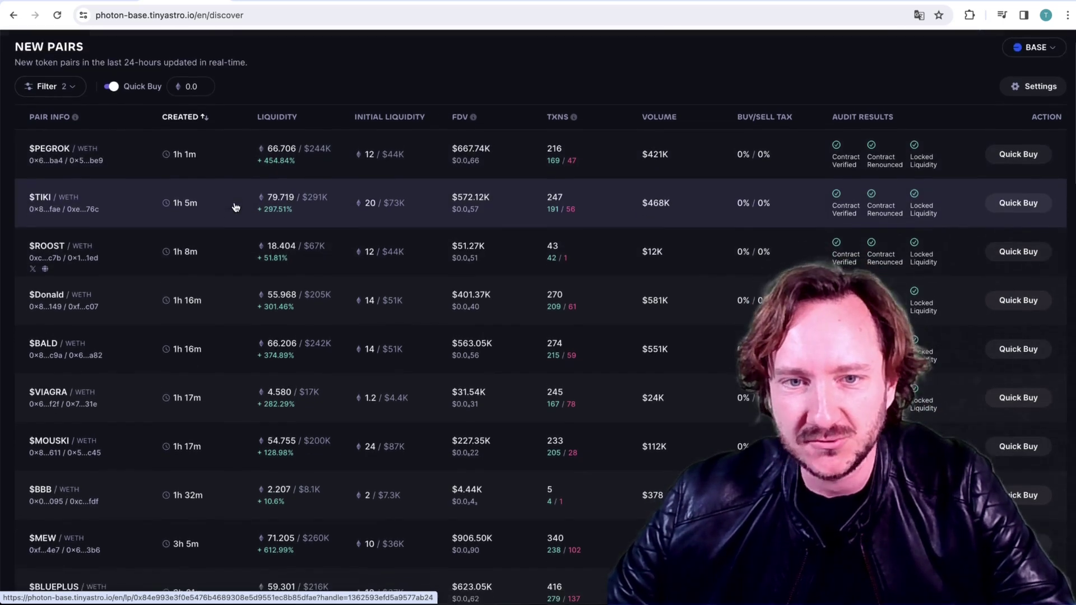
{"action": "scroll", "coordinate": [235, 207], "scroll_direction": "up", "scroll_amount": 1}
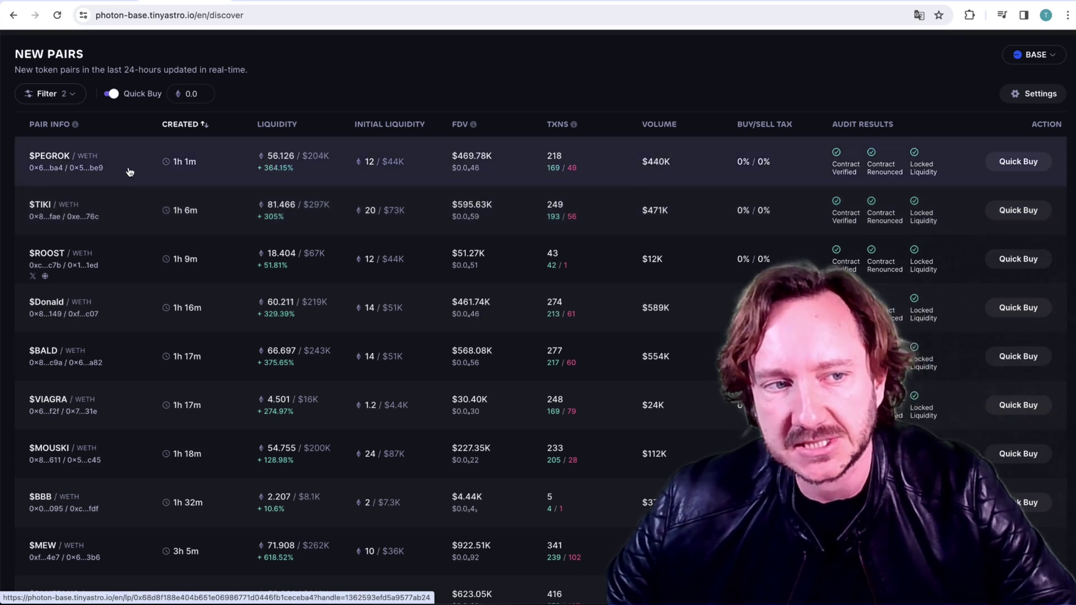
Add a minimum Current Liquidity filter to the New Pairs list
{"action": "right_click", "coordinate": [130, 168]}
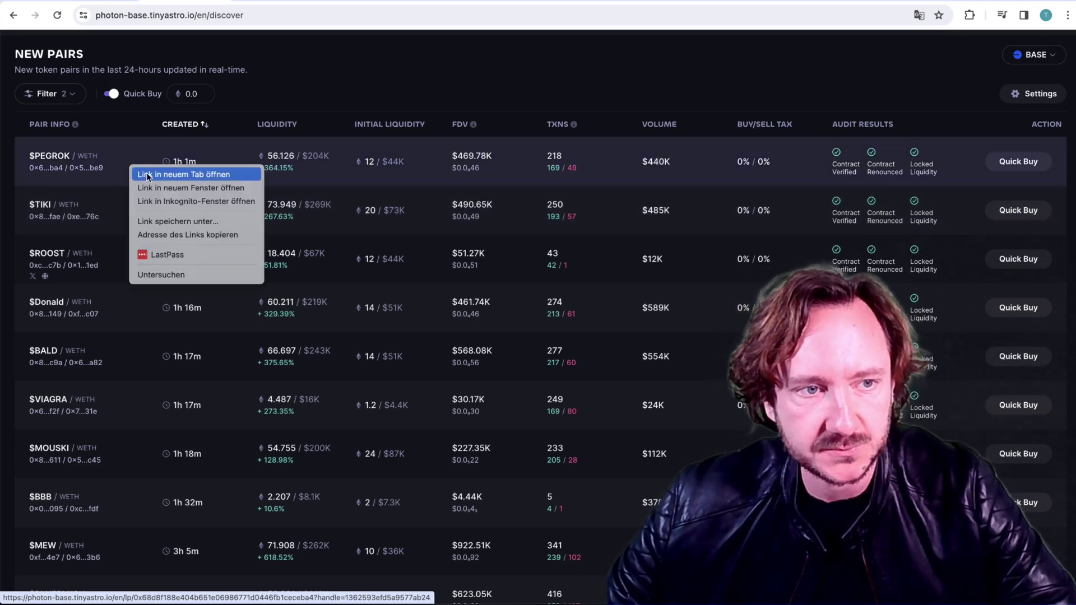
{"action": "left_click", "coordinate": [115, 141]}
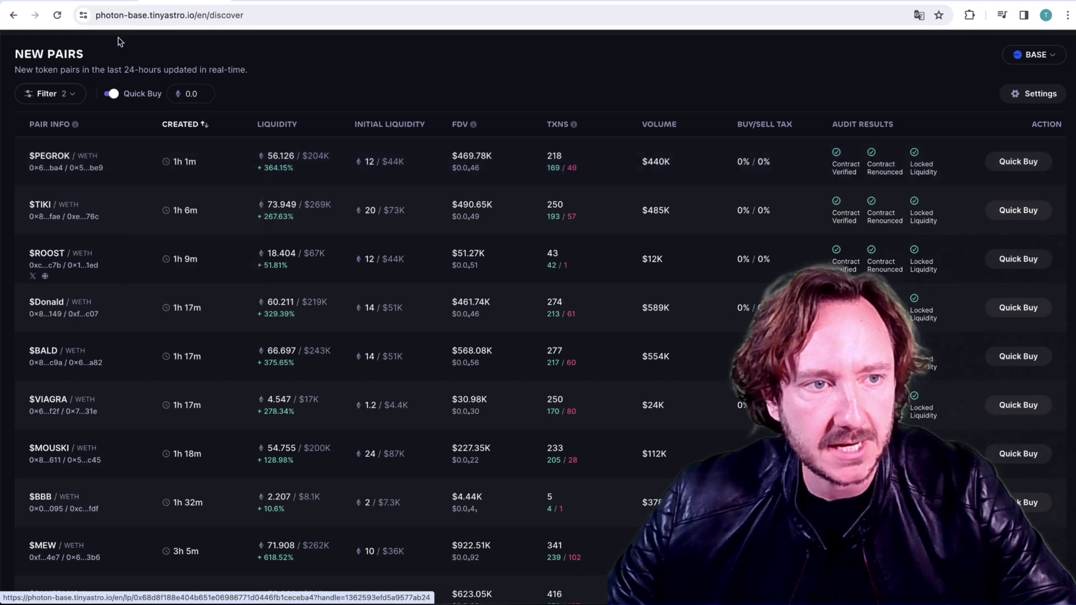
{"action": "left_click", "coordinate": [66, 99]}
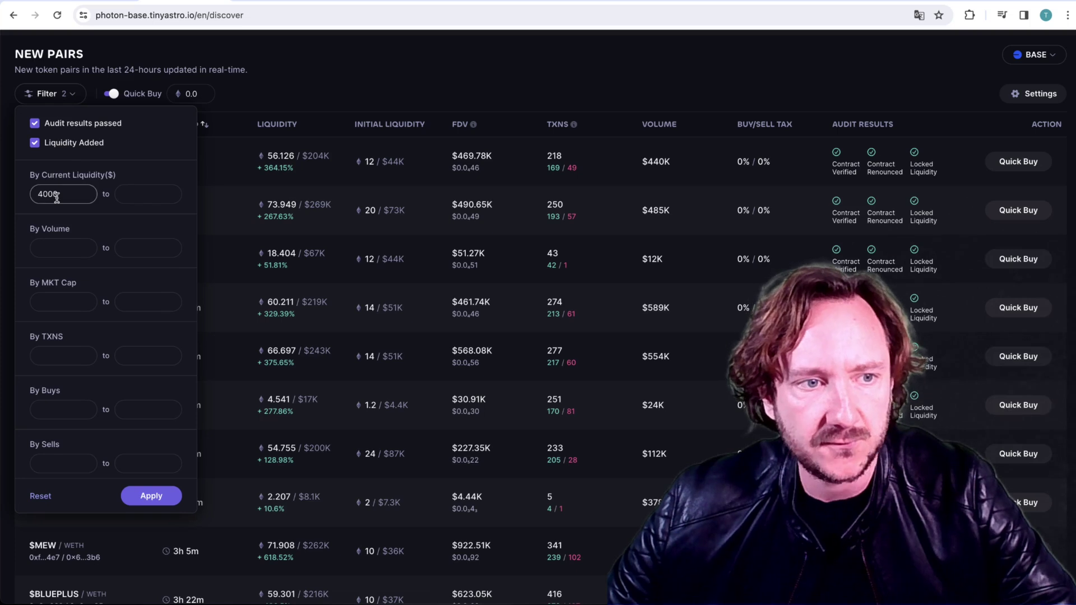
{"action": "left_click", "coordinate": [164, 496]}
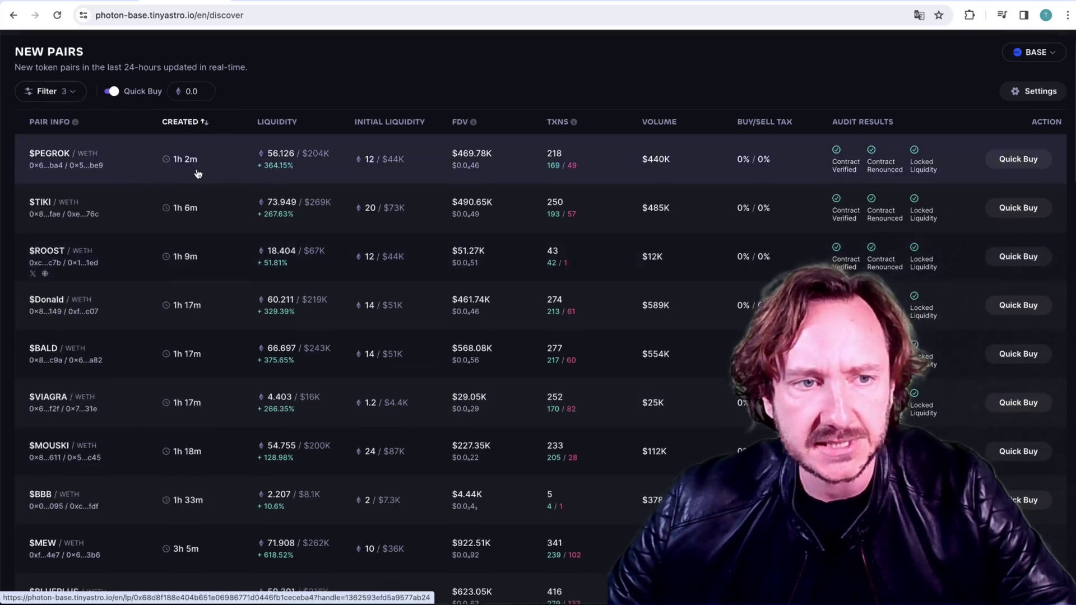
{"action": "scroll", "coordinate": [197, 173], "scroll_direction": "up", "scroll_amount": 1}
{"action": "scroll", "coordinate": [172, 189], "scroll_direction": "down", "scroll_amount": 1}
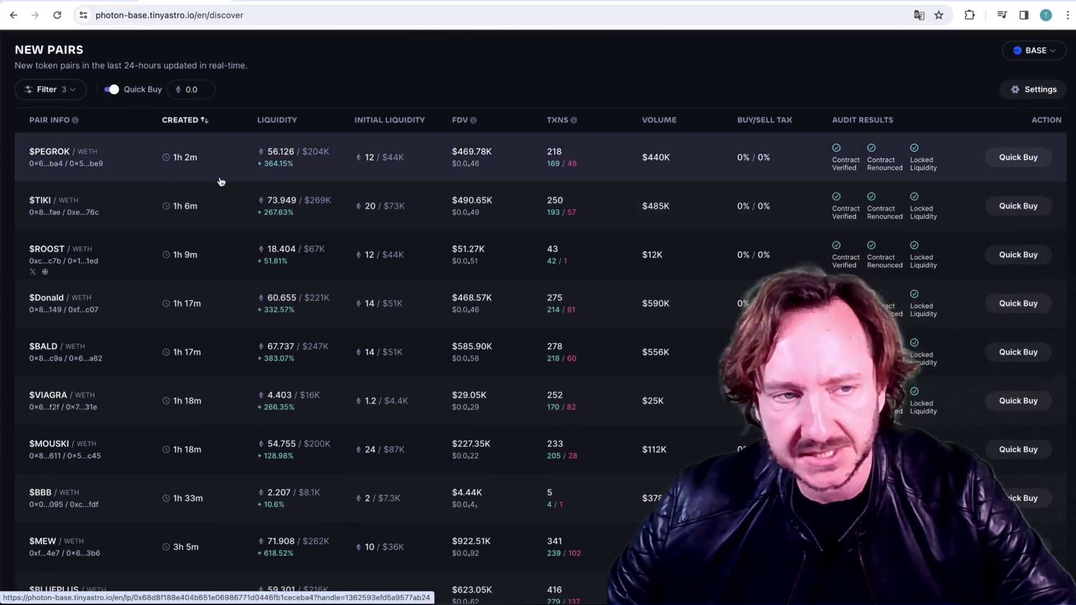
Open the $PEGROK pair page in a new tab and view it
{"action": "right_click", "coordinate": [139, 164]}
{"action": "left_click", "coordinate": [167, 170]}
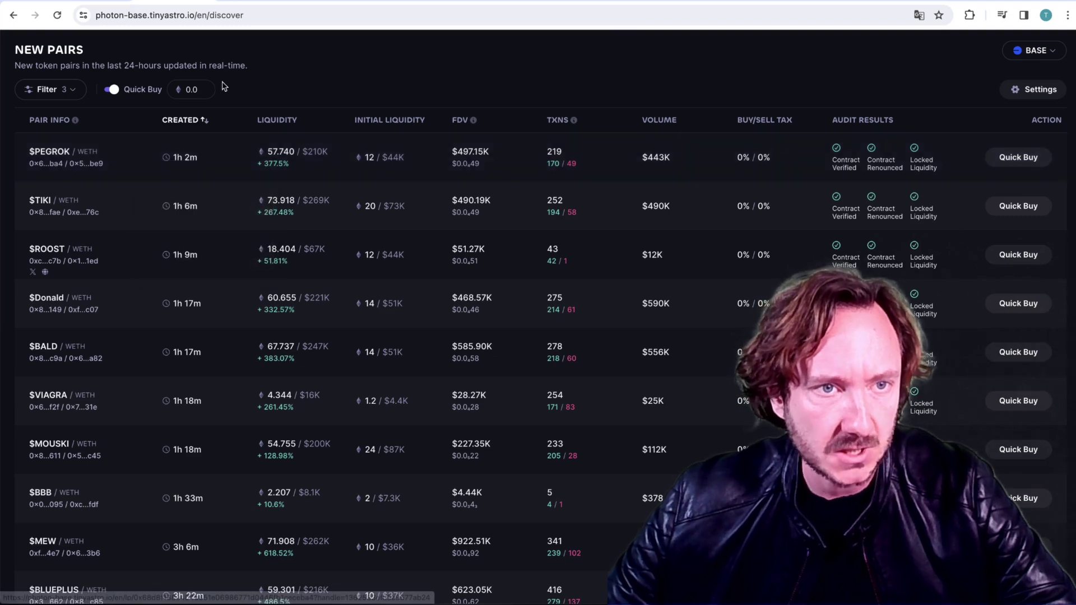
{"action": "left_click", "coordinate": [259, 7]}
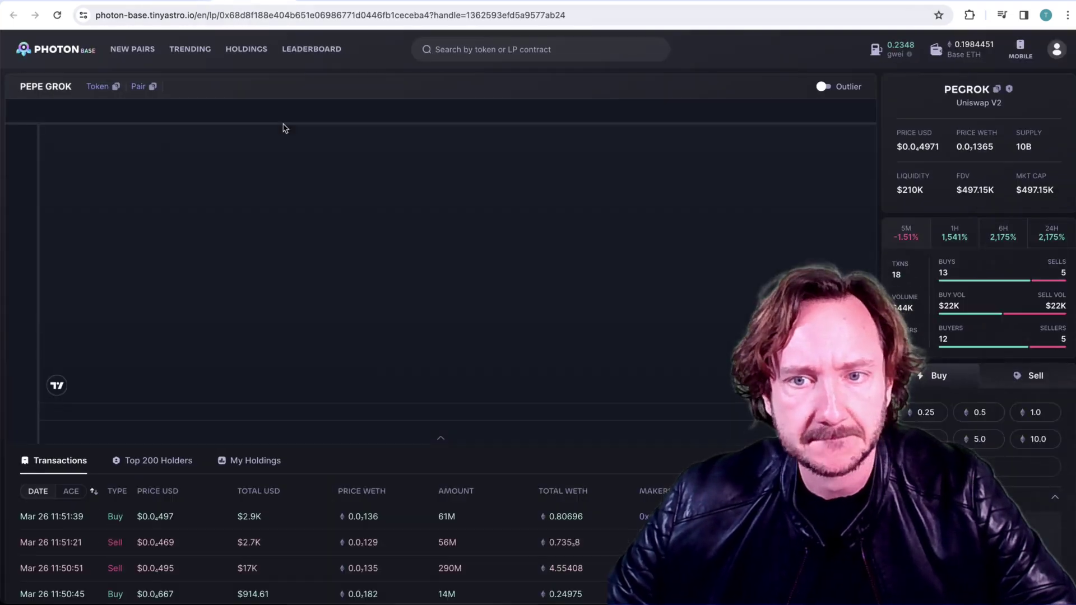
Zoom and pan the PEGROK chart, then copy the PEGROK contract address
{"action": "scroll", "coordinate": [298, 142], "scroll_direction": "down", "scroll_amount": 5}
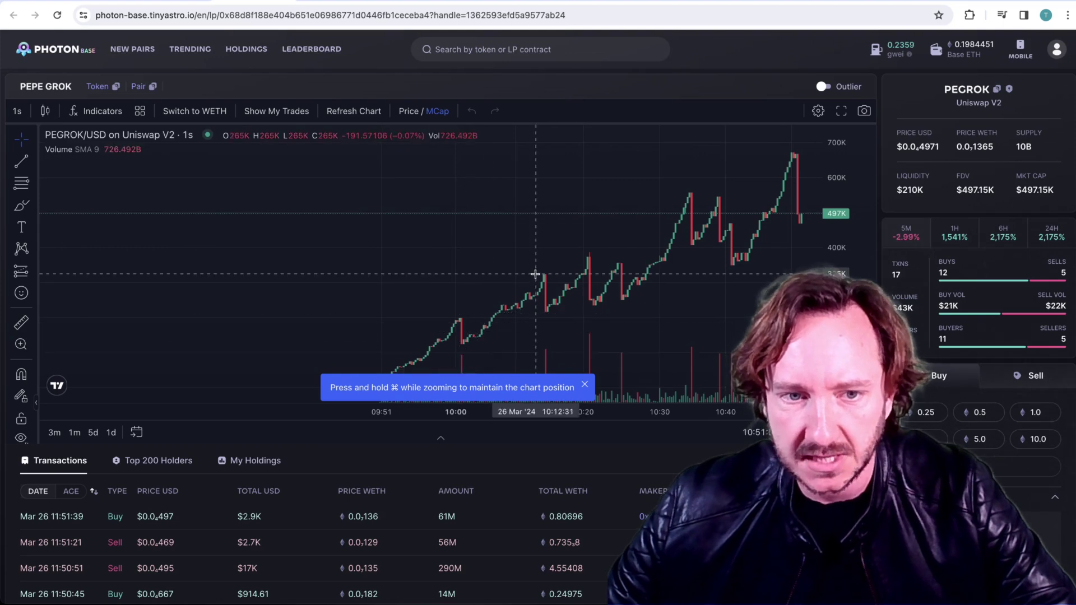
{"action": "left_click_drag", "start_coordinate": [707, 290], "coordinate": [658, 286]}
{"action": "scroll", "coordinate": [658, 286], "scroll_direction": "up", "scroll_amount": 1}
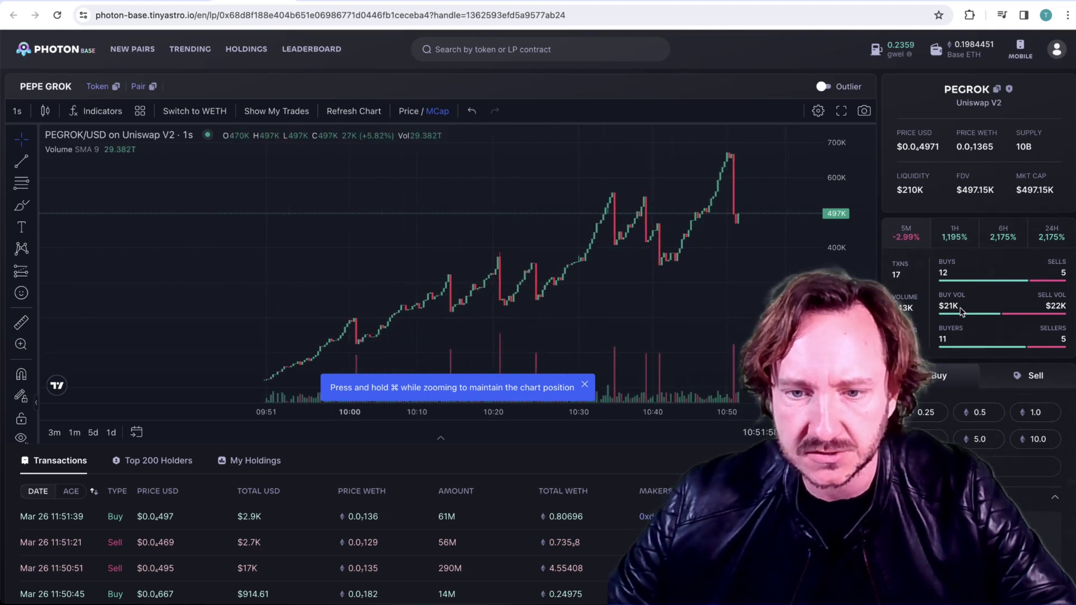
{"action": "left_click", "coordinate": [132, 49]}
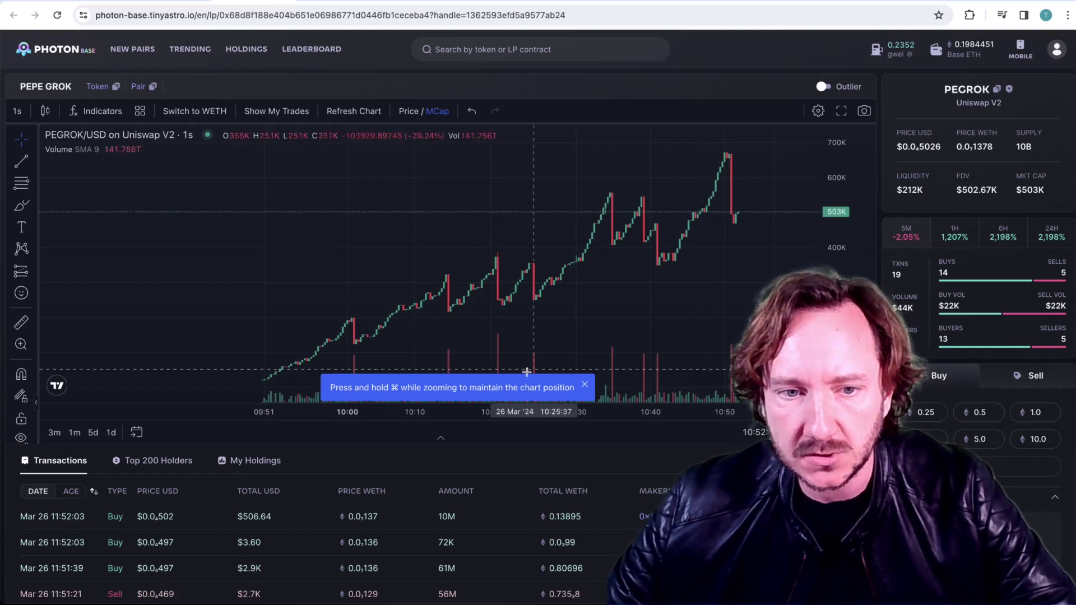
{"action": "left_click", "coordinate": [585, 385]}
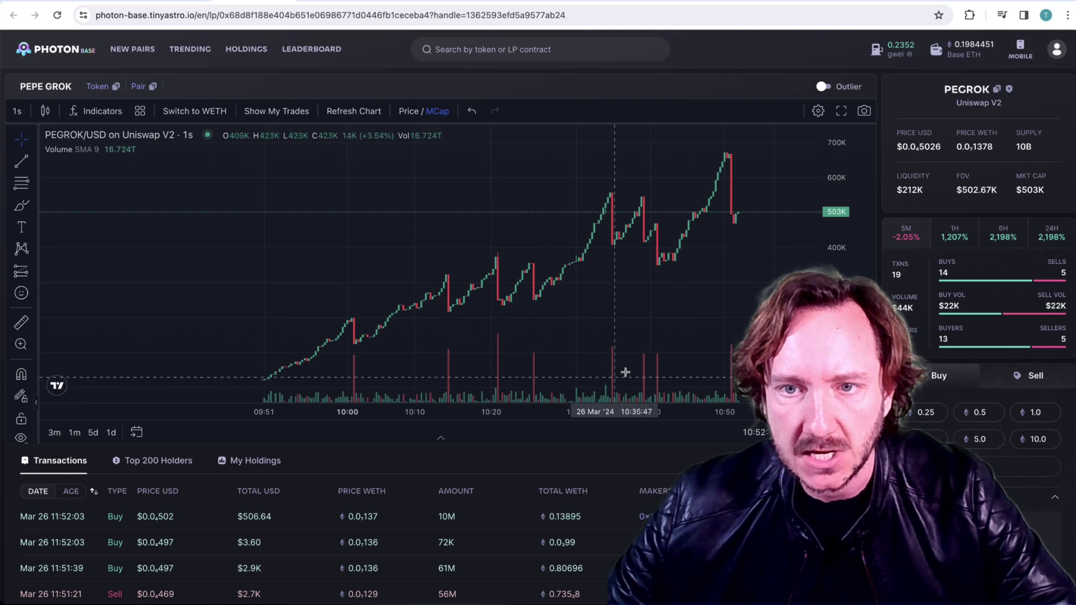
{"action": "left_click", "coordinate": [997, 90]}
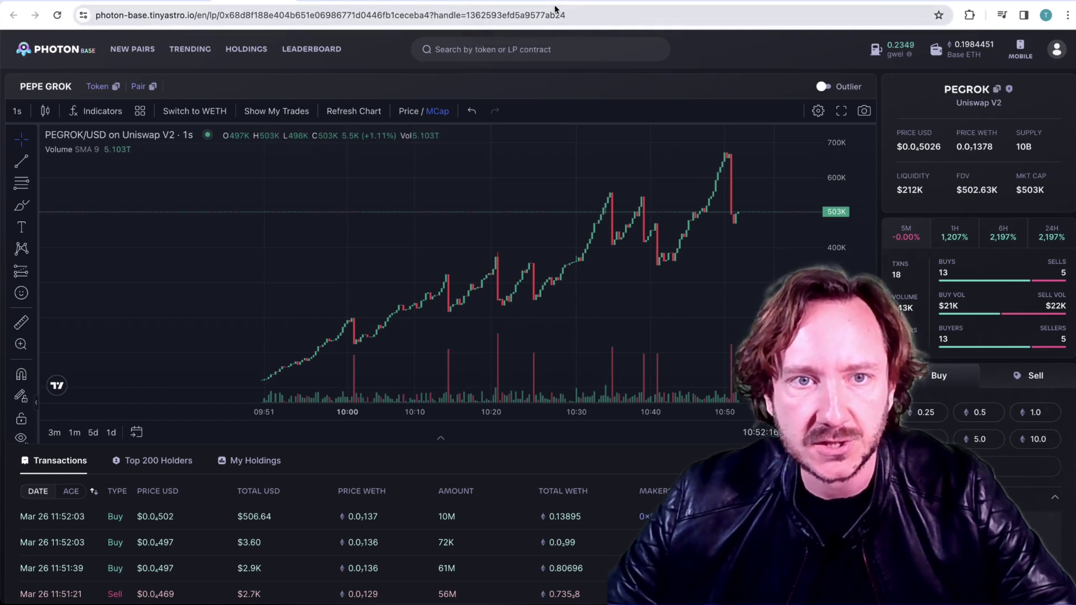
{"action": "key", "text": "ctrl+Tab"}
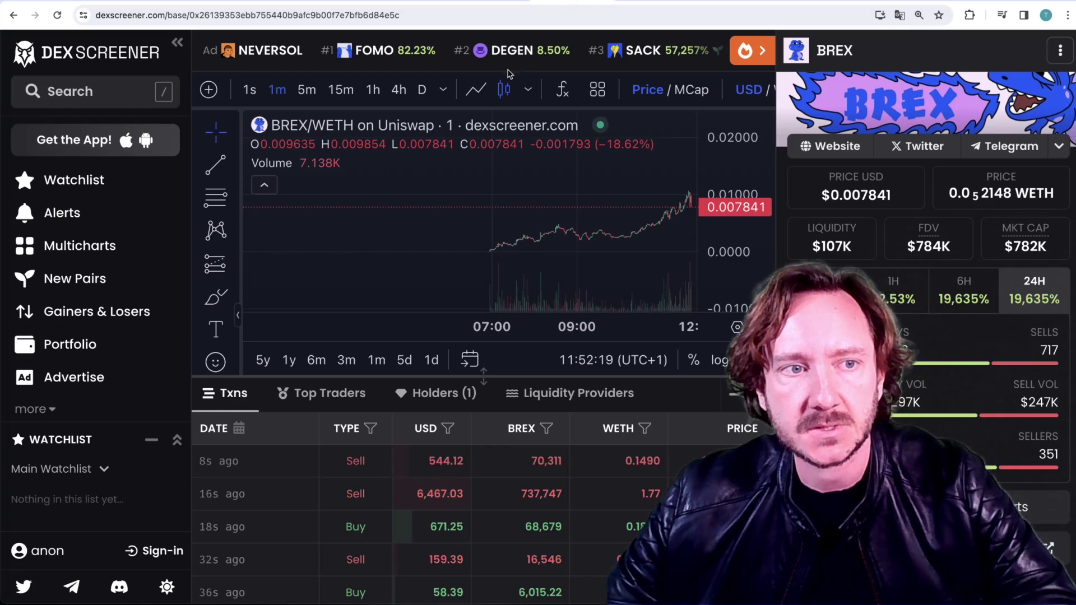
Search DEX Screener for the pasted PEGROK address and open the PEGROK/WETH pair
{"action": "left_click", "coordinate": [129, 90]}
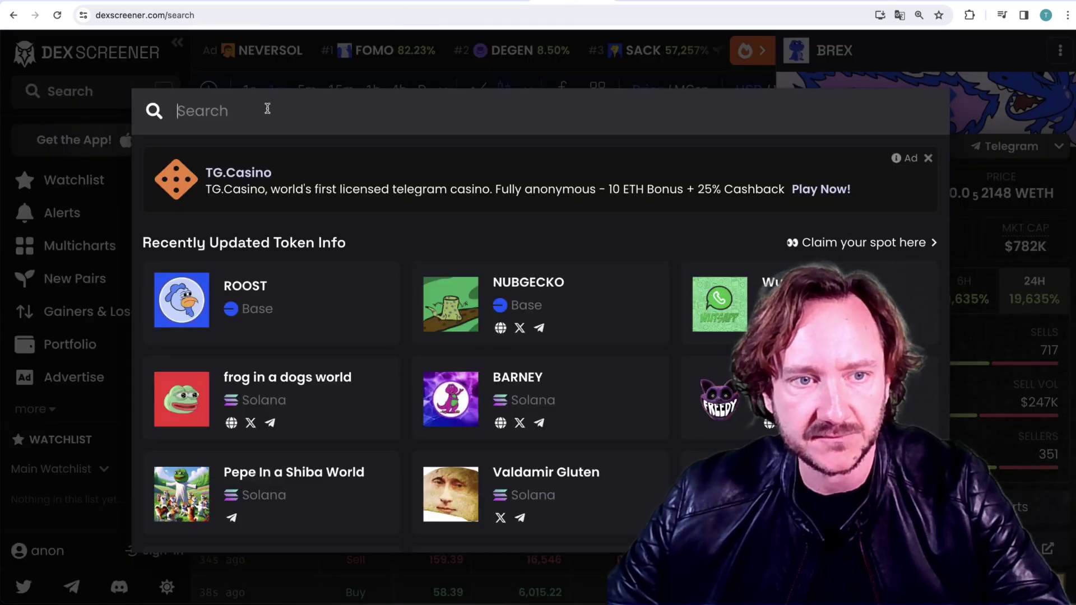
{"action": "key", "text": "ctrl+v"}
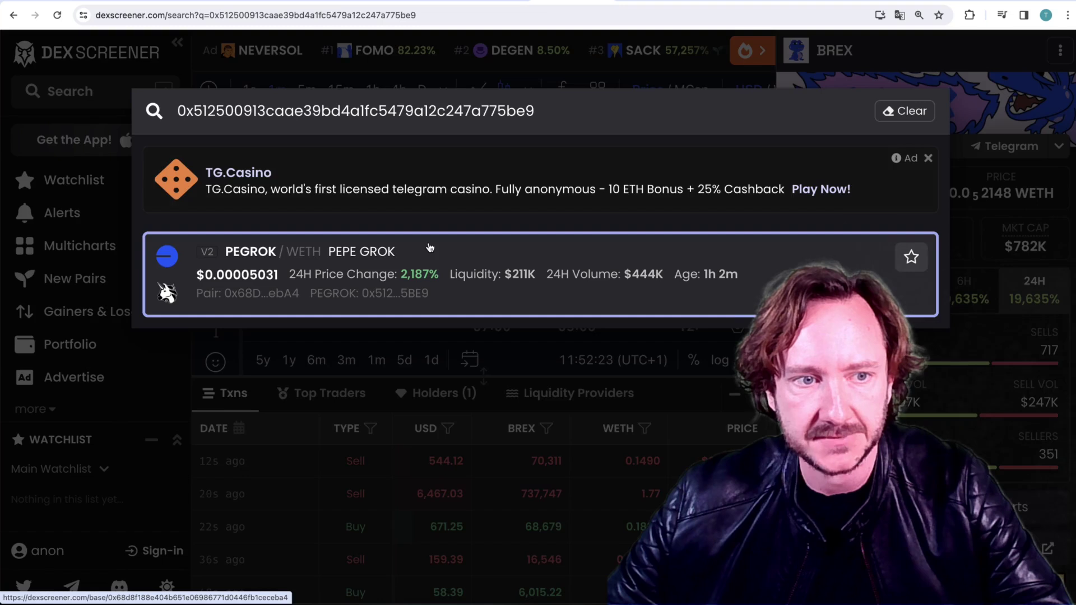
{"action": "left_click", "coordinate": [427, 247]}
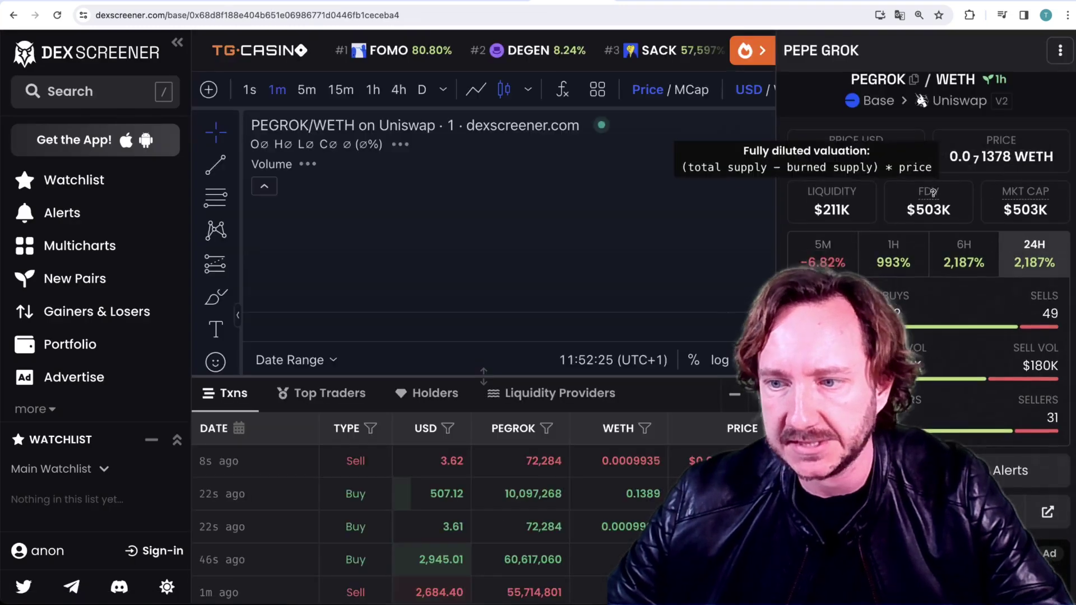
Expand the Go+ Security section to view its 1 flagged issue
{"action": "scroll", "coordinate": [935, 199], "scroll_direction": "down", "scroll_amount": 10}
{"action": "scroll", "coordinate": [934, 200], "scroll_direction": "down", "scroll_amount": 8}
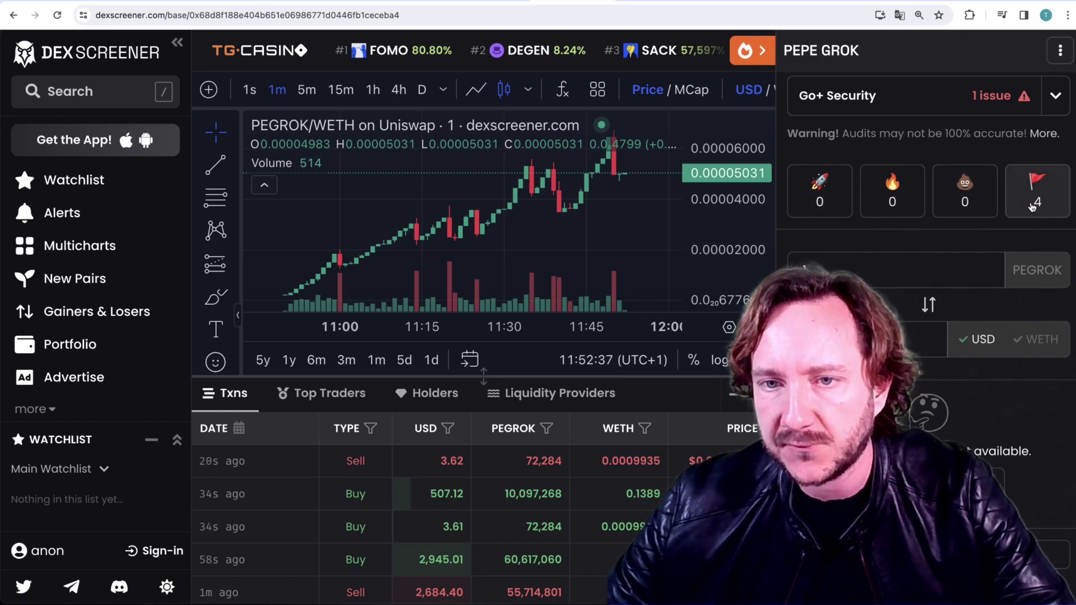
{"action": "scroll", "coordinate": [975, 196], "scroll_direction": "up", "scroll_amount": 3}
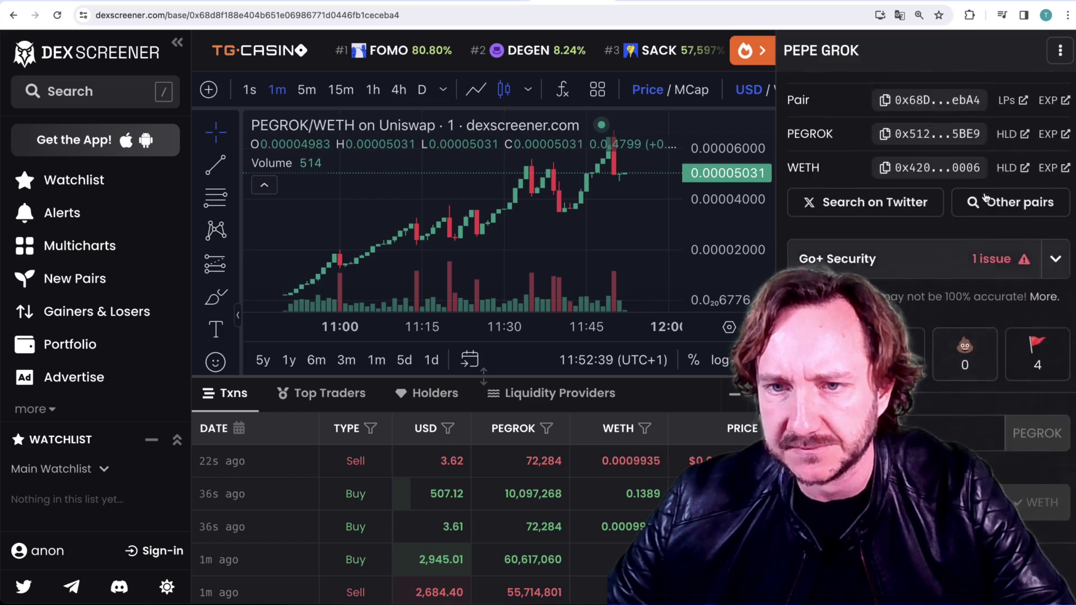
{"action": "scroll", "coordinate": [986, 199], "scroll_direction": "down", "scroll_amount": 2}
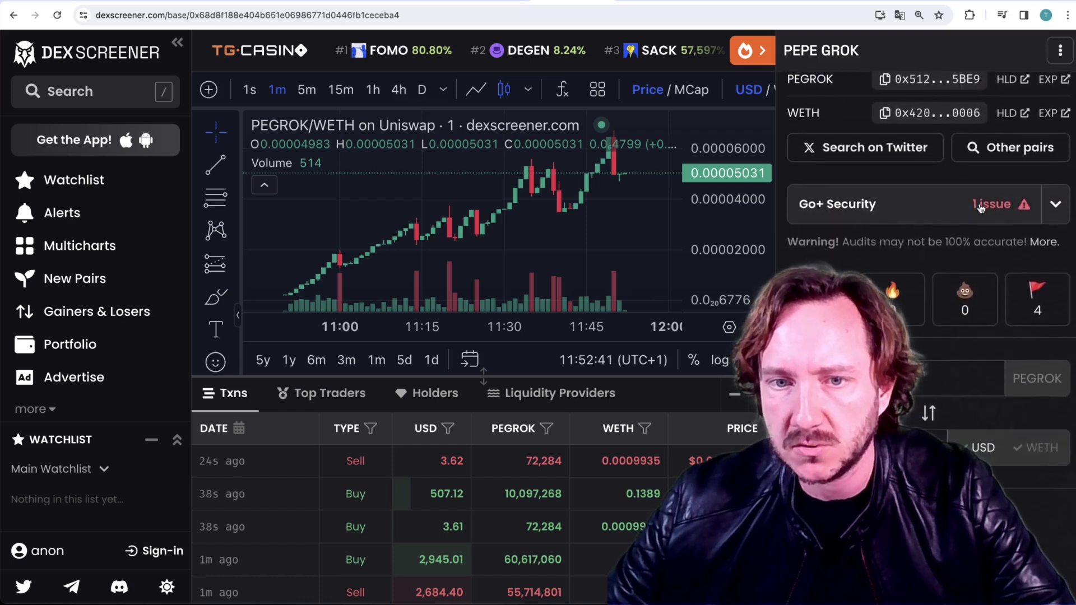
{"action": "left_click", "coordinate": [1023, 209]}
{"action": "scroll", "coordinate": [1012, 212], "scroll_direction": "down", "scroll_amount": 2}
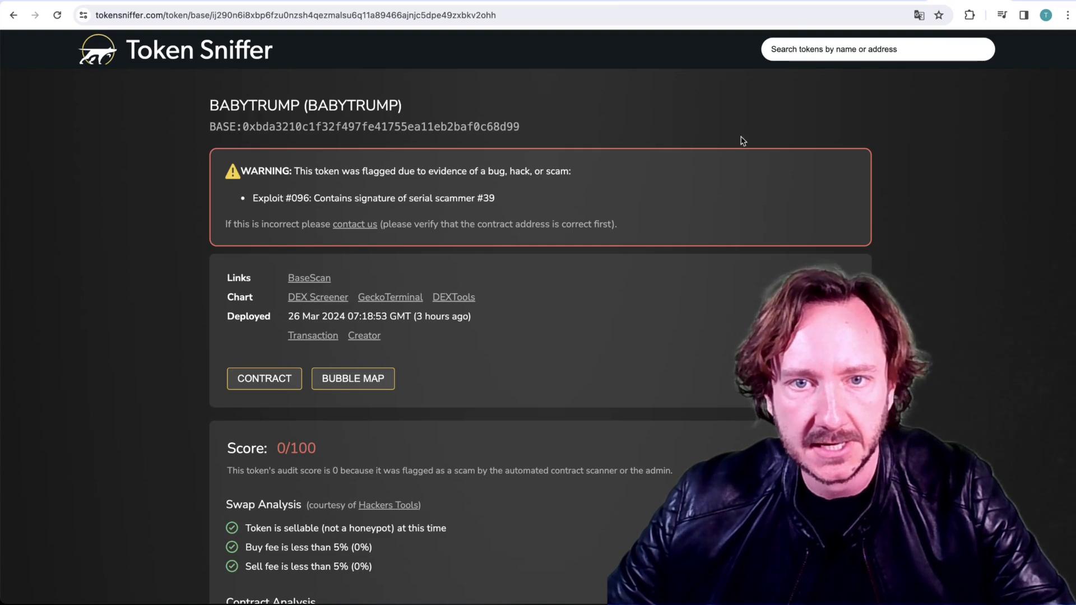
Look up PEGROK on Token Sniffer, showing a serial-scammer warning and 0/100 score
{"action": "left_click", "coordinate": [805, 52]}
{"action": "key", "text": "super+v"}
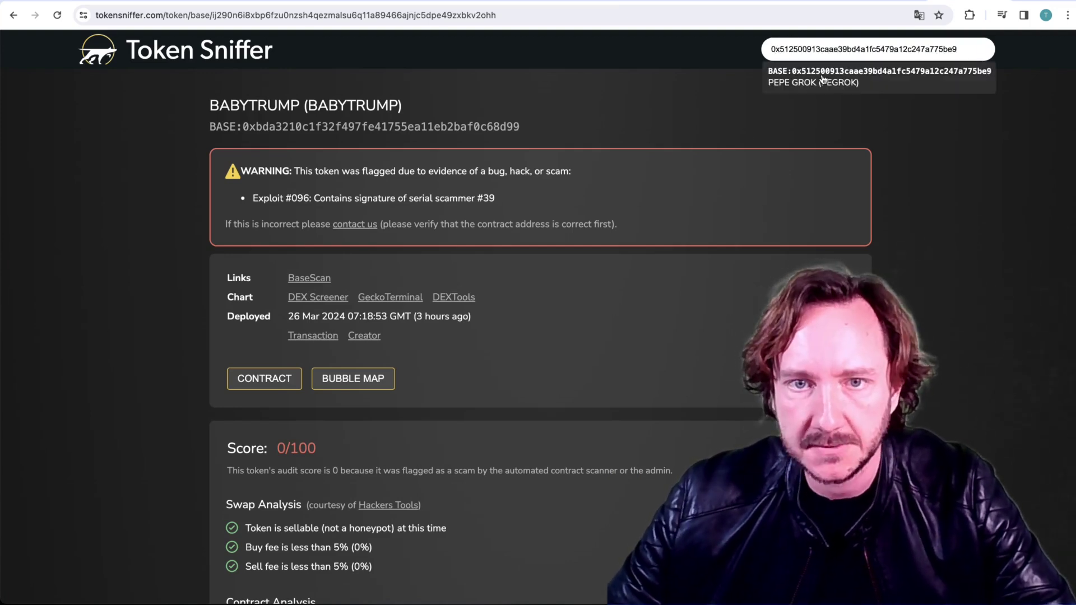
{"action": "left_click", "coordinate": [823, 79]}
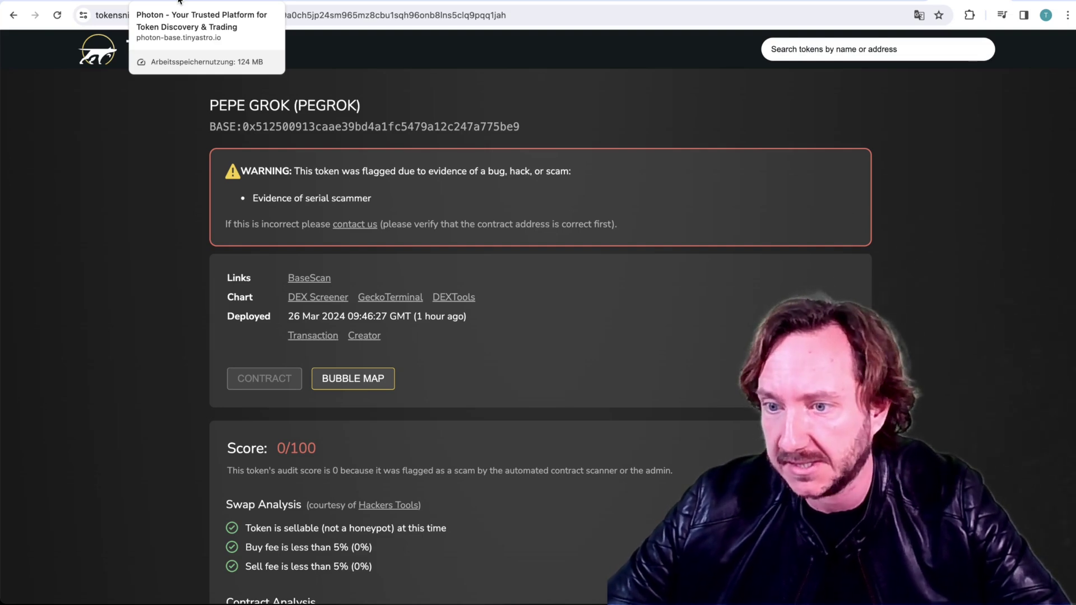
{"action": "left_click", "coordinate": [179, 1]}
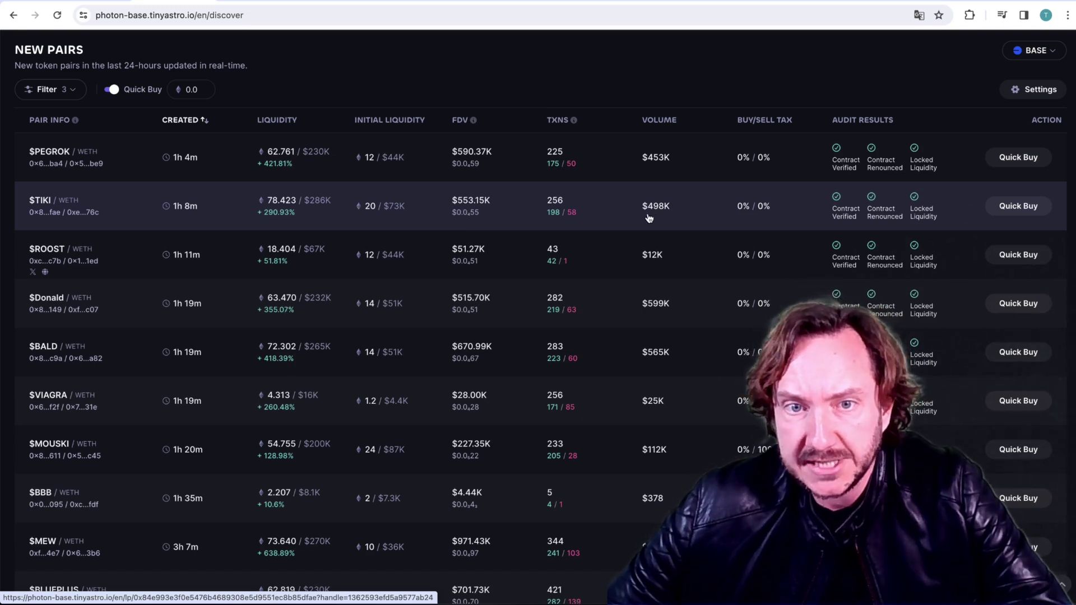
Open the $TIKI pair page in a new tab and view it
{"action": "scroll", "coordinate": [373, 230], "scroll_direction": "down", "scroll_amount": 4}
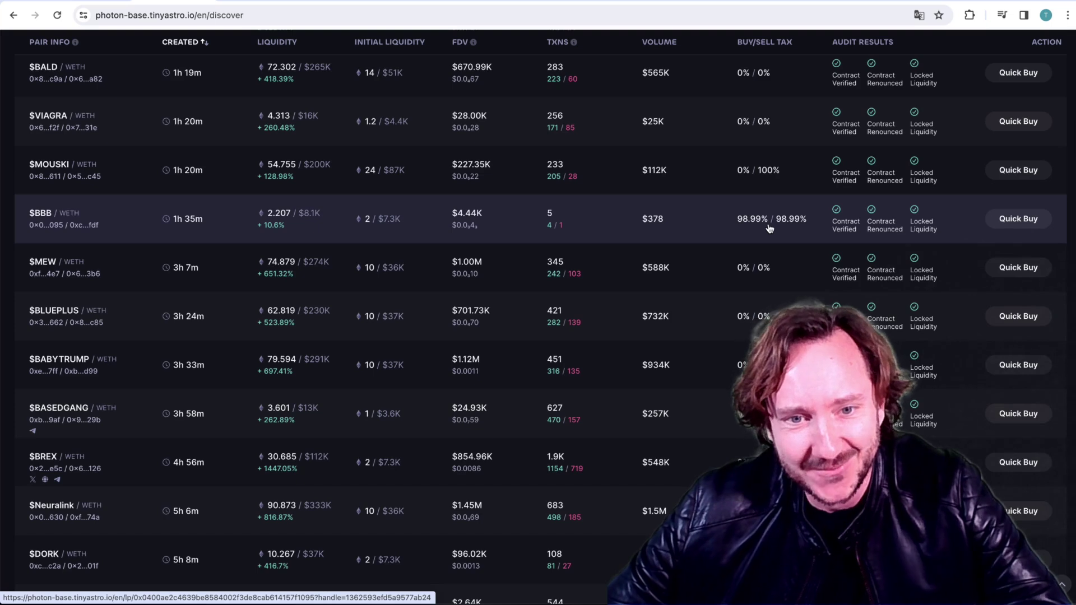
{"action": "scroll", "coordinate": [769, 228], "scroll_direction": "down", "scroll_amount": 6}
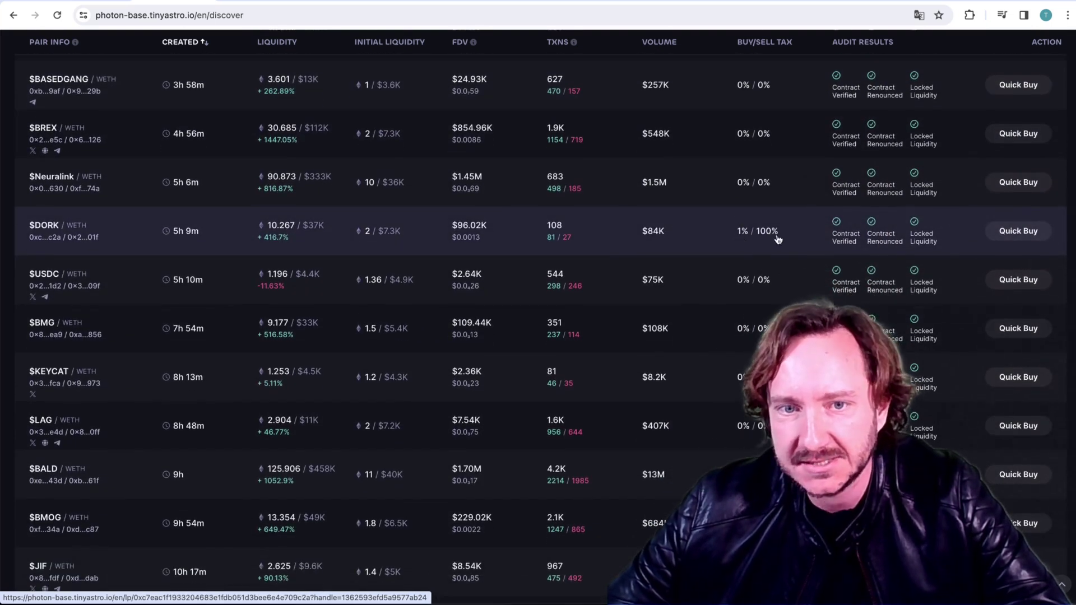
{"action": "scroll", "coordinate": [769, 240], "scroll_direction": "up", "scroll_amount": 10}
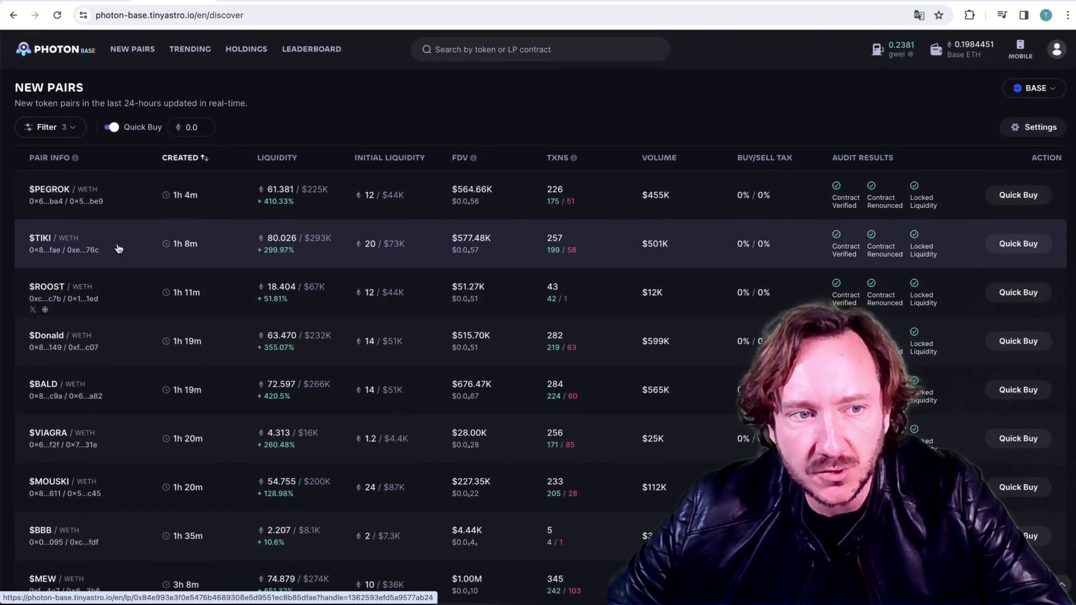
{"action": "right_click", "coordinate": [119, 249]}
{"action": "left_click", "coordinate": [168, 250]}
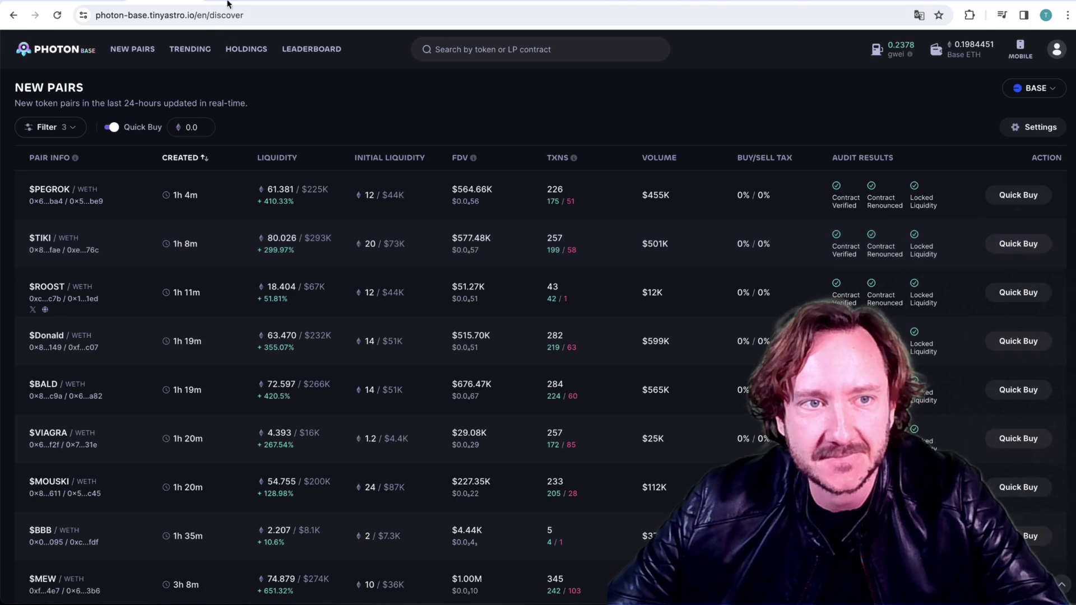
{"action": "key", "text": "ctrl+Tab"}
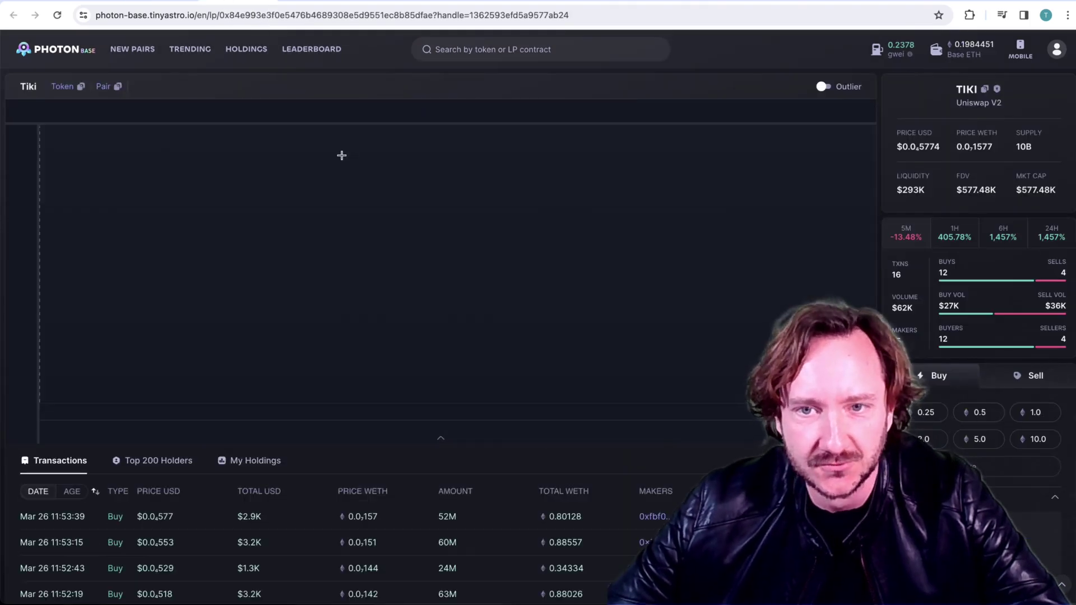
Copy the TIKI address and check it on Token Sniffer: serial scammer #39, 0/100
{"action": "scroll", "coordinate": [343, 157], "scroll_direction": "down", "scroll_amount": 5}
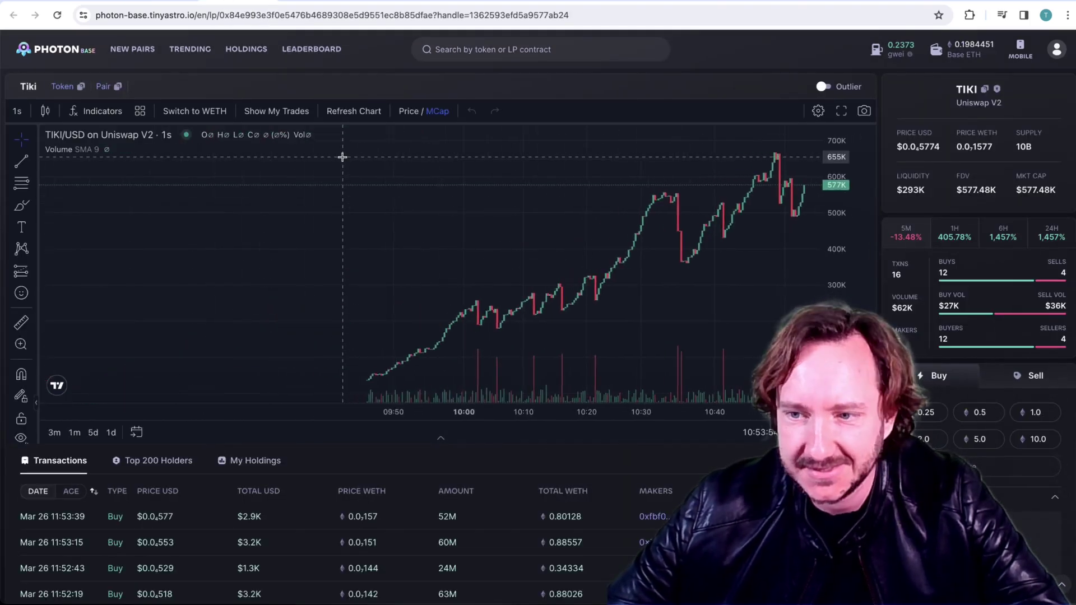
{"action": "scroll", "coordinate": [343, 157], "scroll_direction": "up", "scroll_amount": 1}
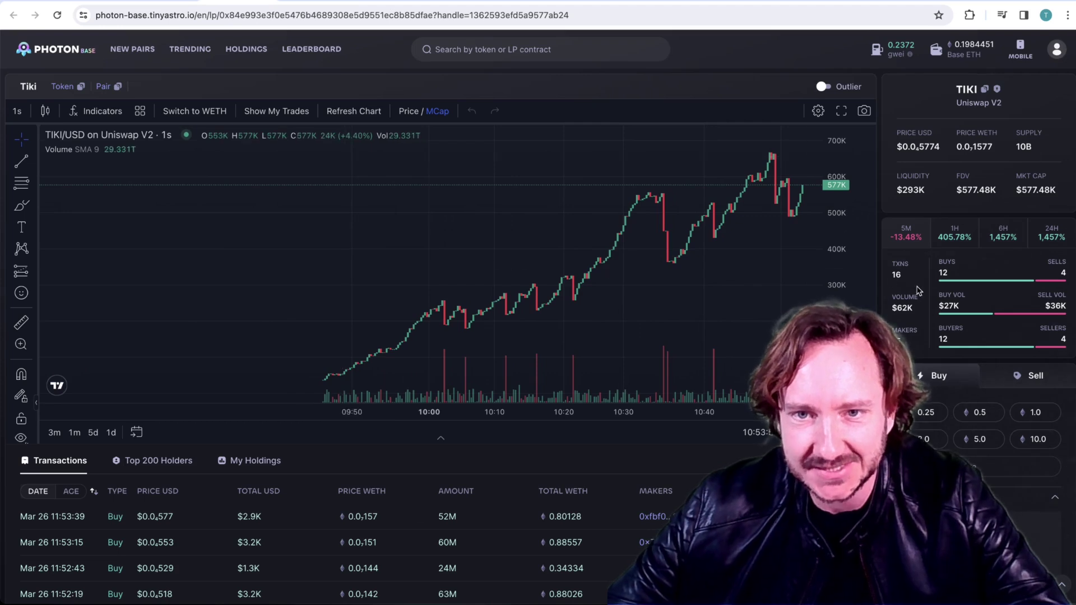
{"action": "left_click", "coordinate": [983, 91]}
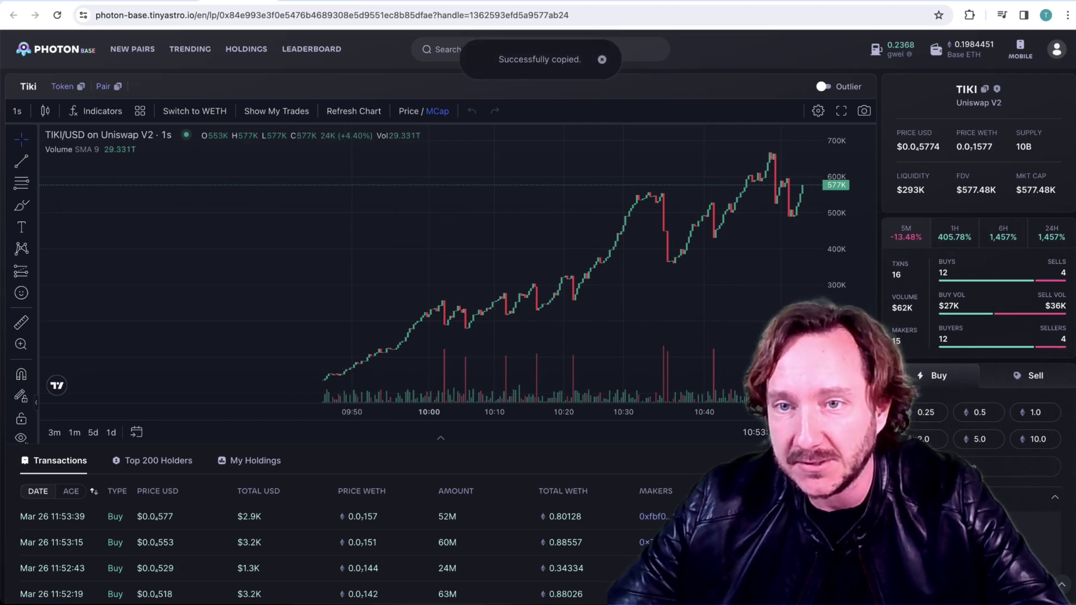
{"action": "key", "text": "ctrl+Tab"}
{"action": "left_click", "coordinate": [815, 56]}
{"action": "key", "text": "ctrl+v"}
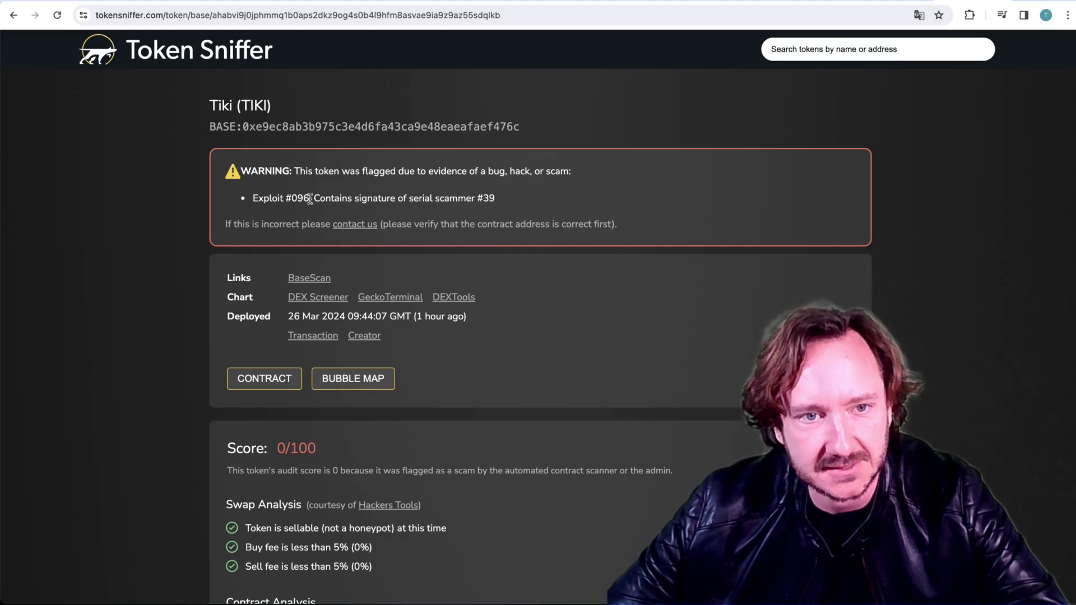
{"action": "left_click", "coordinate": [185, 6]}
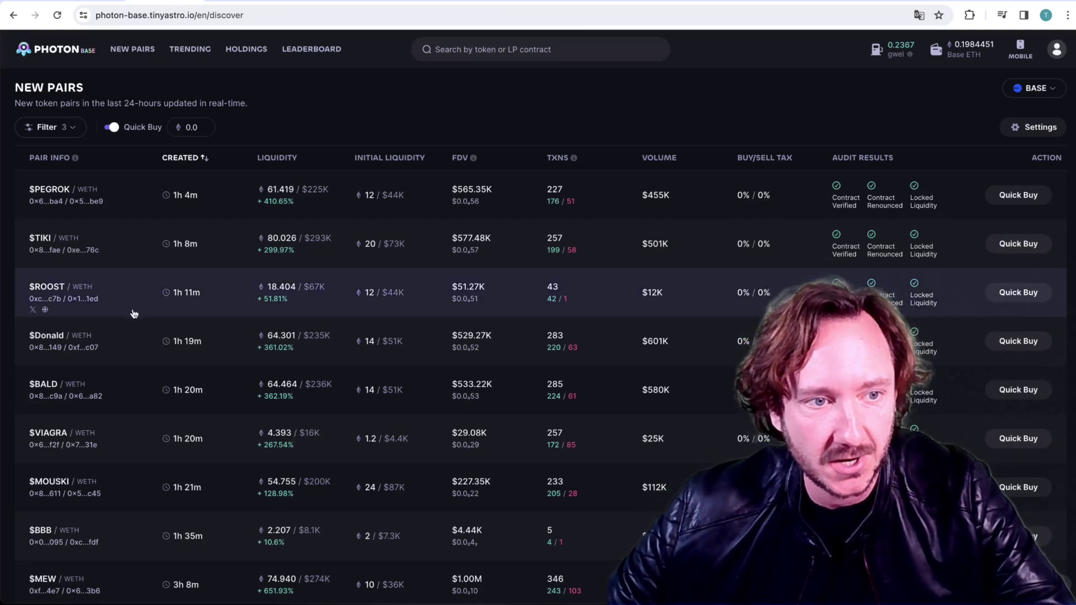
Open the $ROOST pair page in a new tab and copy its contract address
{"action": "right_click", "coordinate": [126, 304]}
{"action": "left_click", "coordinate": [166, 309]}
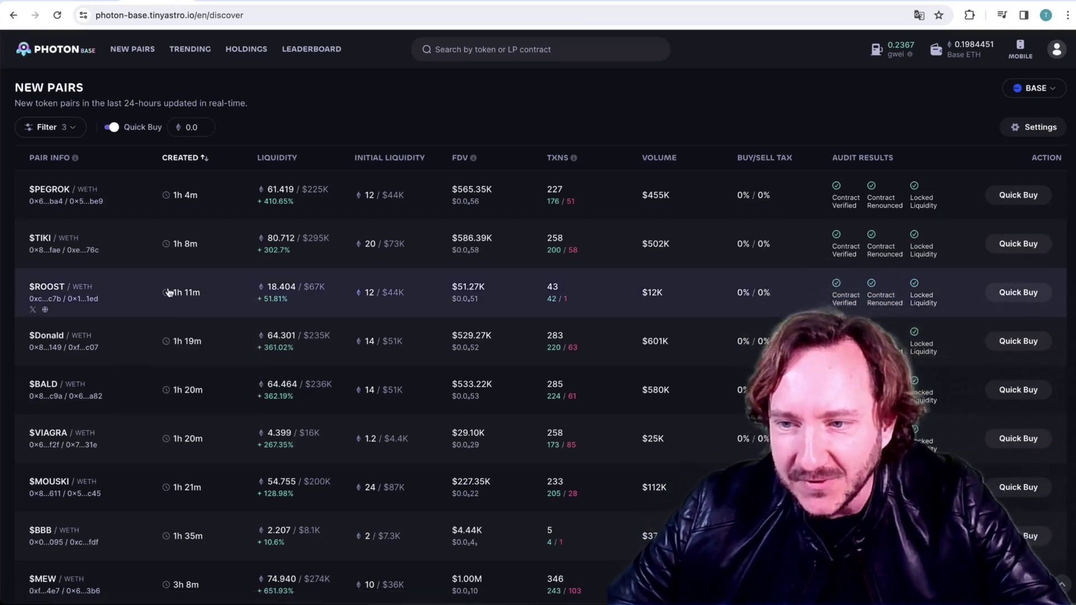
{"action": "left_click", "coordinate": [219, 1]}
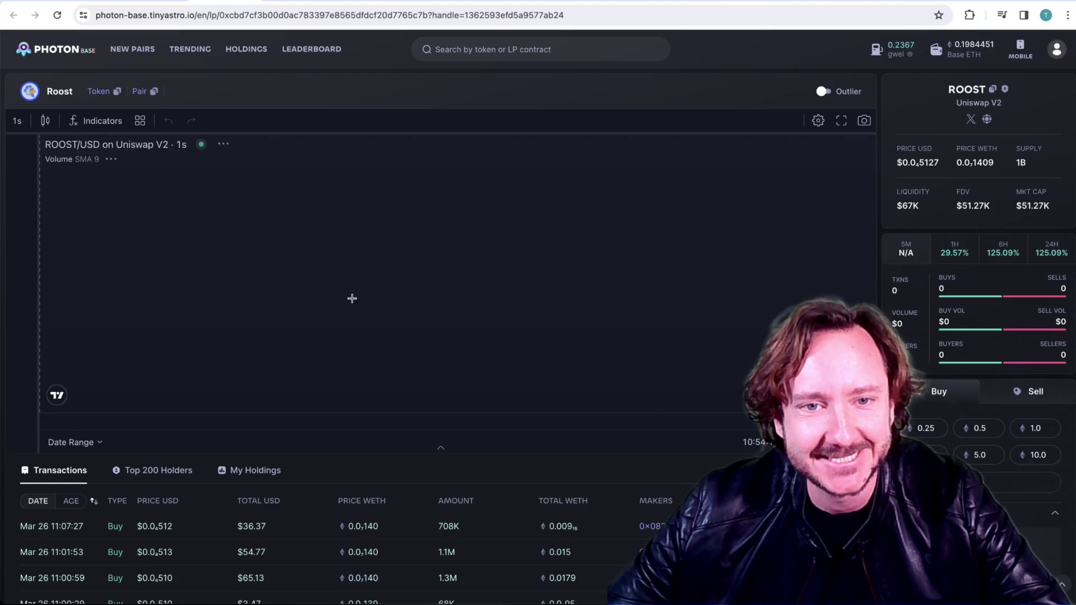
{"action": "scroll", "coordinate": [352, 298], "scroll_direction": "up", "scroll_amount": 3}
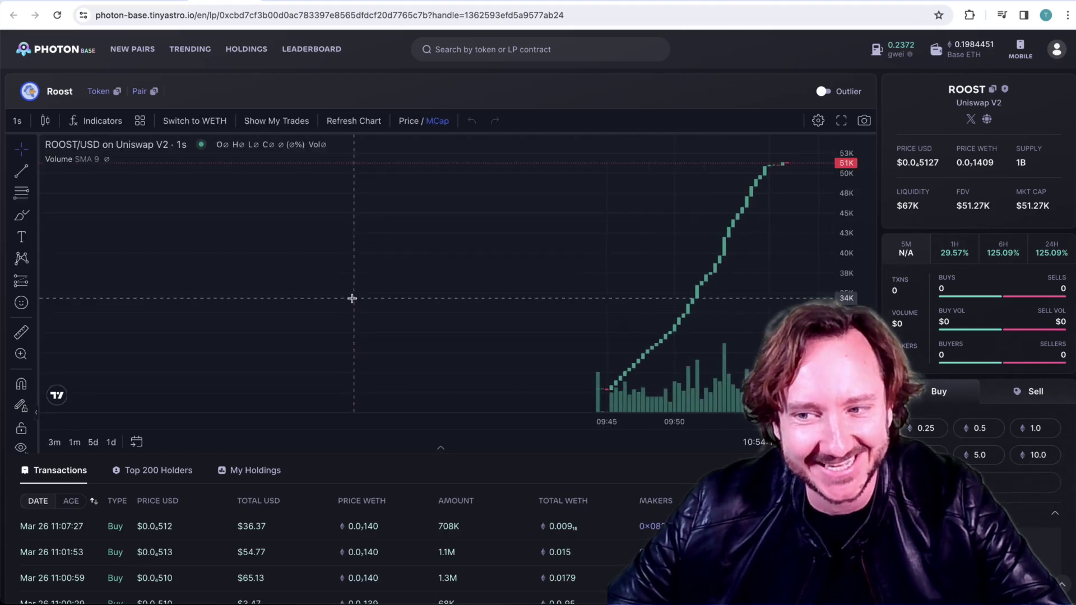
{"action": "scroll", "coordinate": [352, 299], "scroll_direction": "up", "scroll_amount": 3}
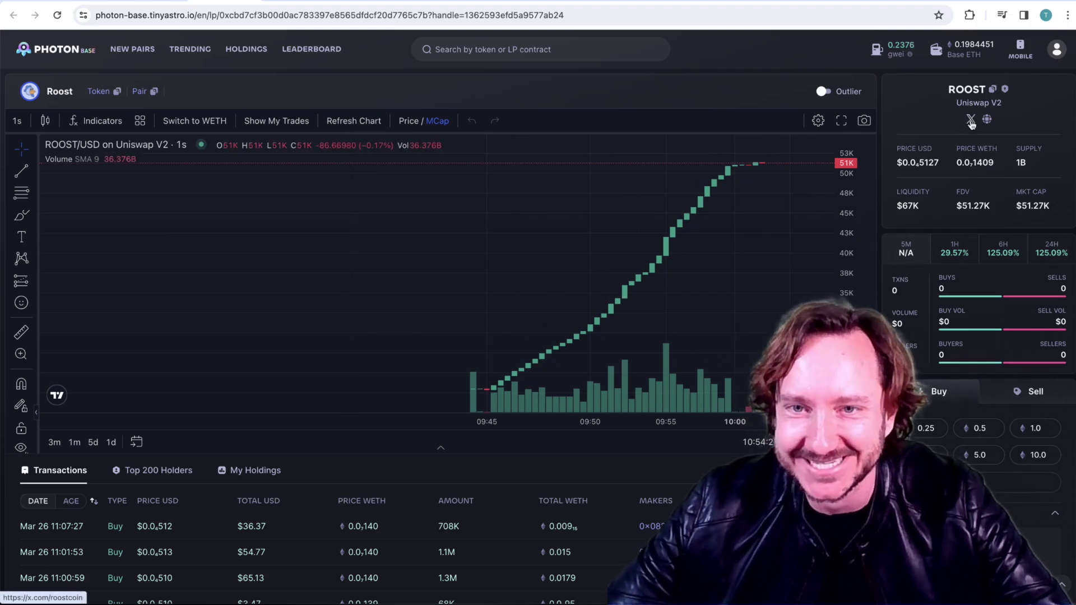
{"action": "left_click", "coordinate": [992, 89]}
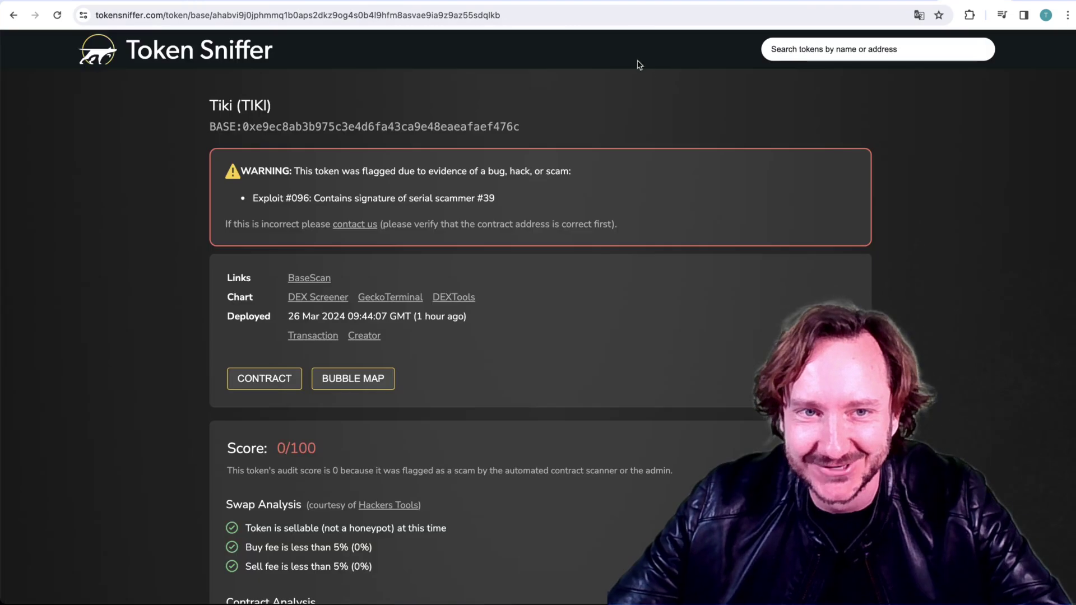
Look up ROOST on Token Sniffer and highlight its hidden mint functionality warning
{"action": "left_click", "coordinate": [820, 49]}
{"action": "key", "text": "ctrl+v"}
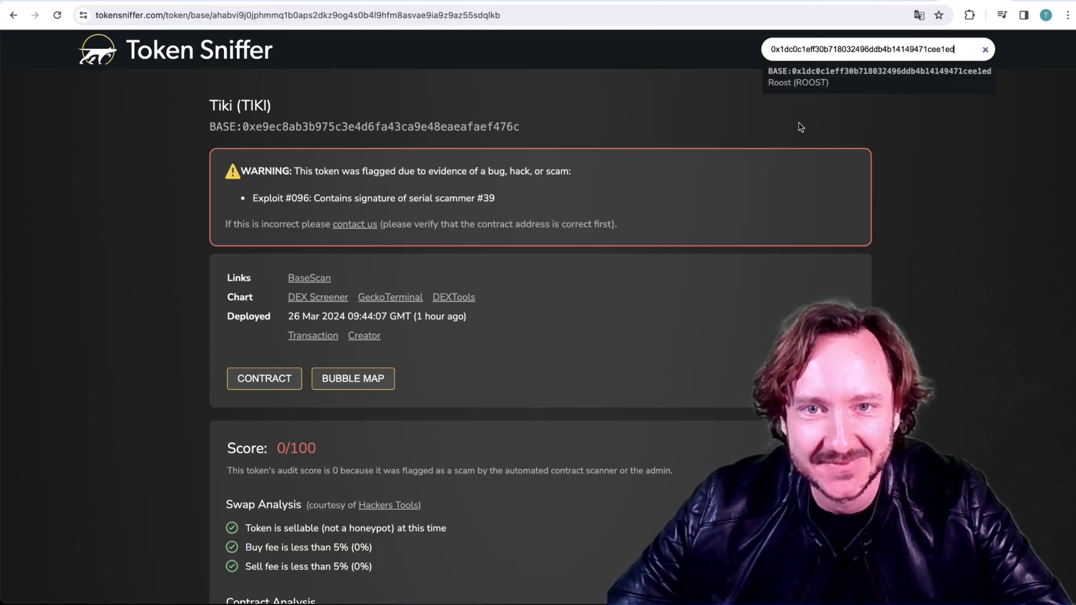
{"action": "left_click", "coordinate": [820, 84]}
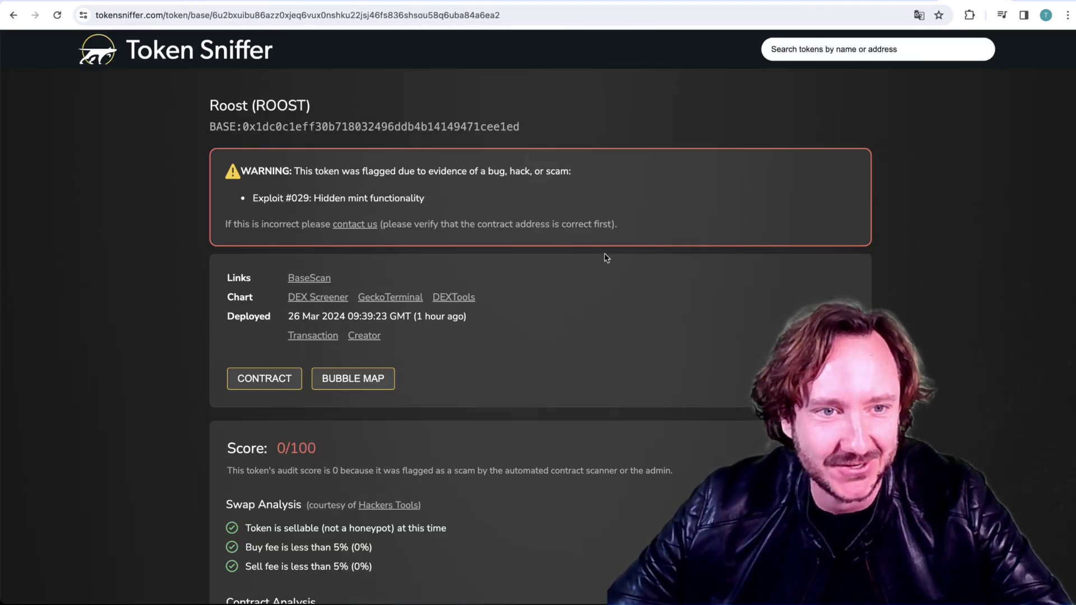
{"action": "left_click_drag", "start_coordinate": [335, 199], "coordinate": [427, 201]}
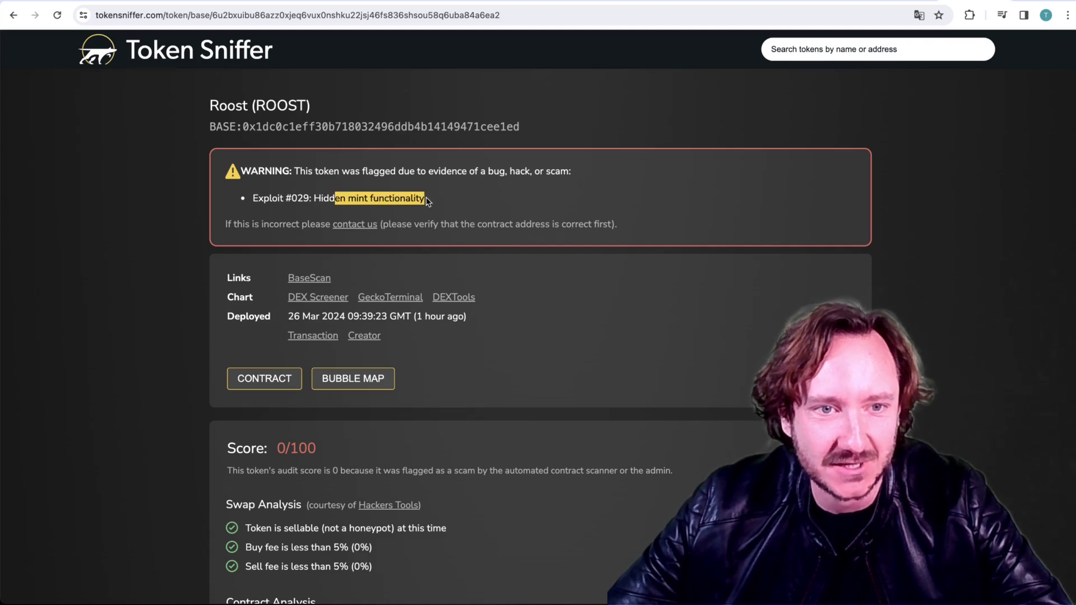
{"action": "left_click", "coordinate": [140, 2]}
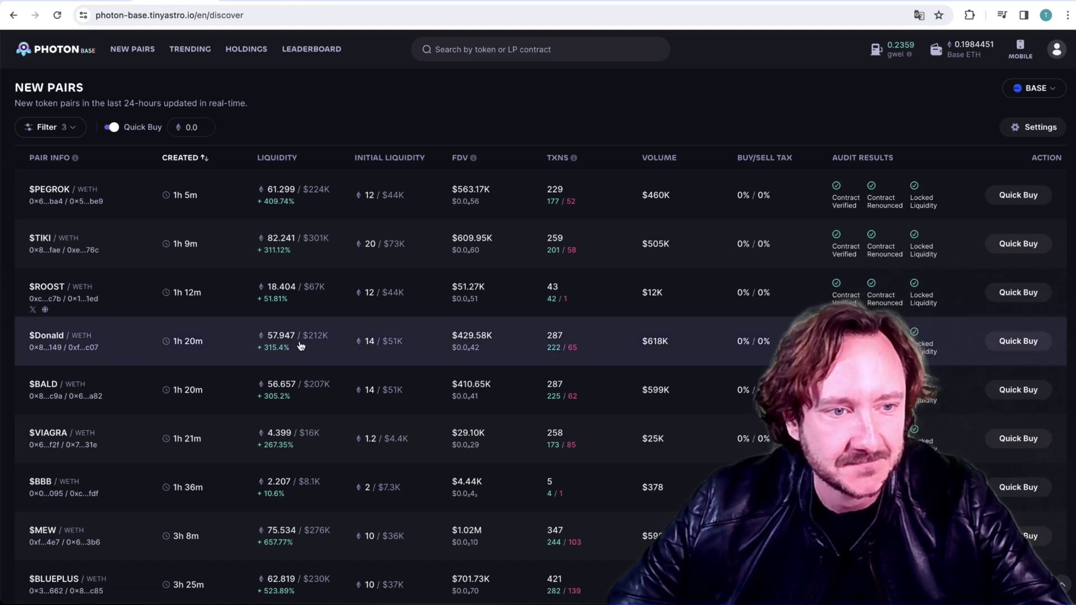
Open the $BREX pair page in a new tab and pan its price chart
{"action": "scroll", "coordinate": [303, 344], "scroll_direction": "down", "scroll_amount": 5}
{"action": "scroll", "coordinate": [304, 279], "scroll_direction": "down", "scroll_amount": 3}
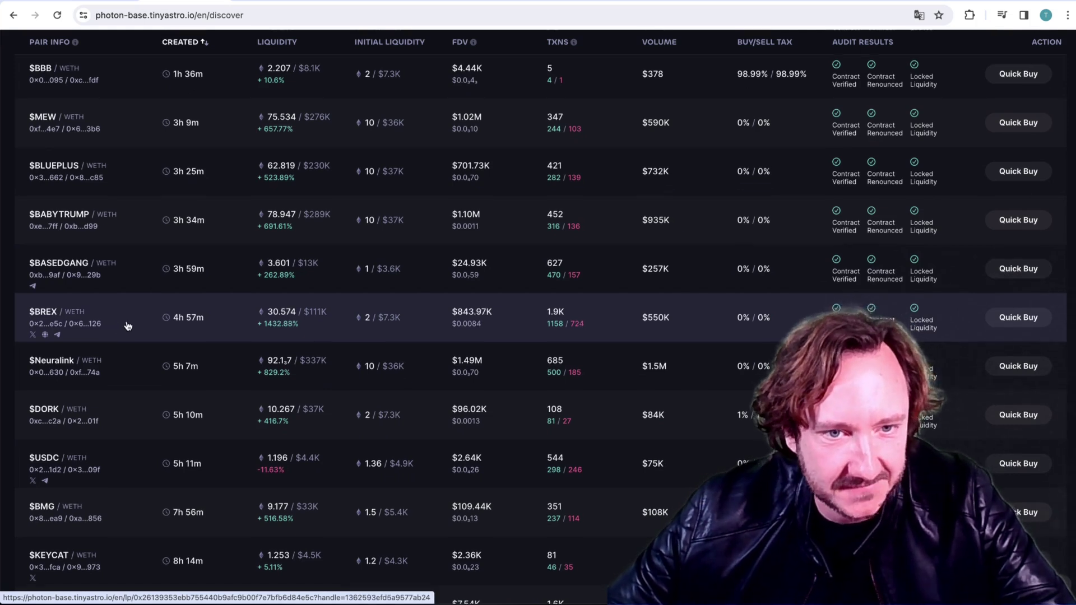
{"action": "right_click", "coordinate": [129, 321]}
{"action": "left_click", "coordinate": [144, 328]}
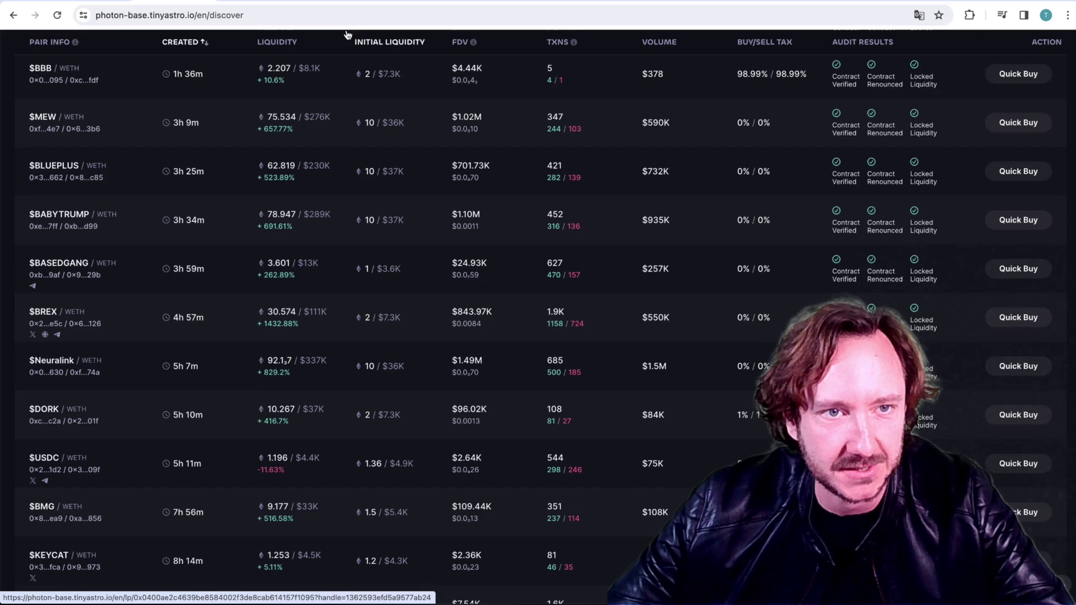
{"action": "left_click", "coordinate": [274, 4]}
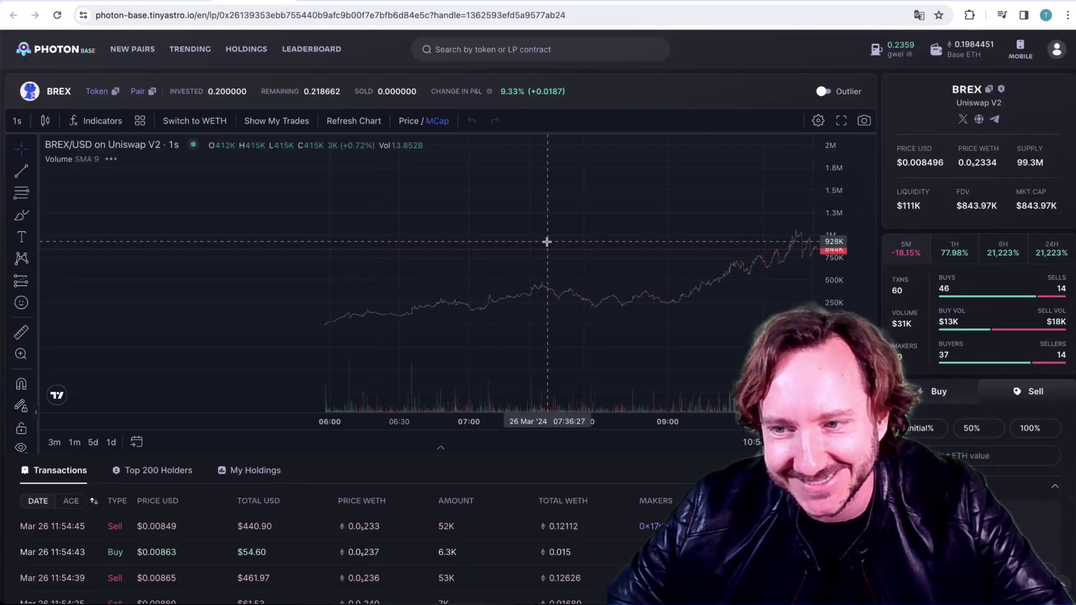
{"action": "left_click_drag", "start_coordinate": [548, 241], "coordinate": [498, 236]}
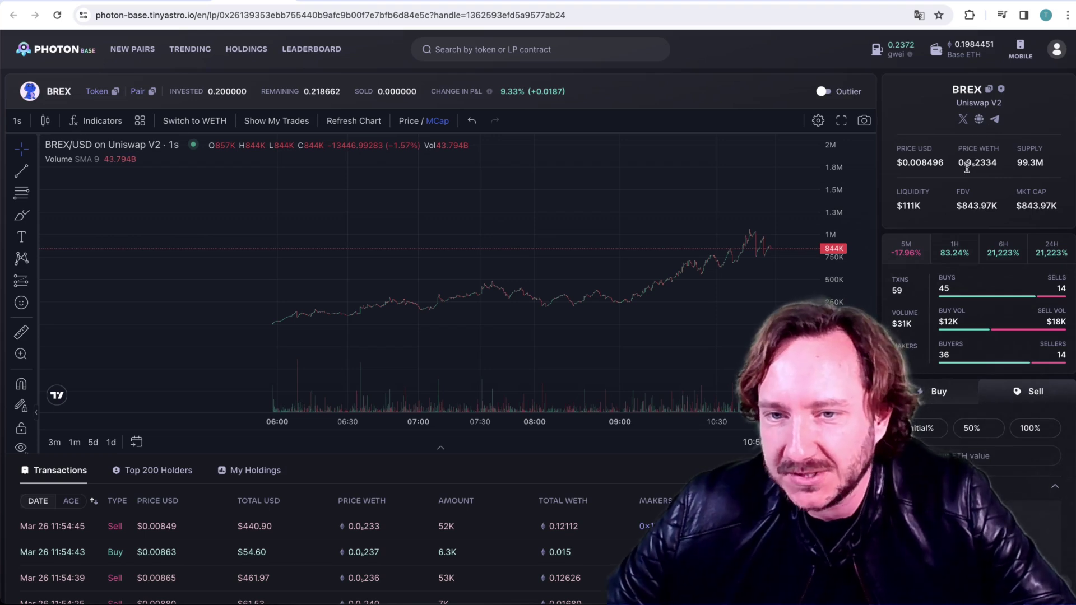
Copy the BREX contract address and look it up on Token Sniffer
{"action": "scroll", "coordinate": [967, 168], "scroll_direction": "down", "scroll_amount": 1}
{"action": "left_click", "coordinate": [991, 77]}
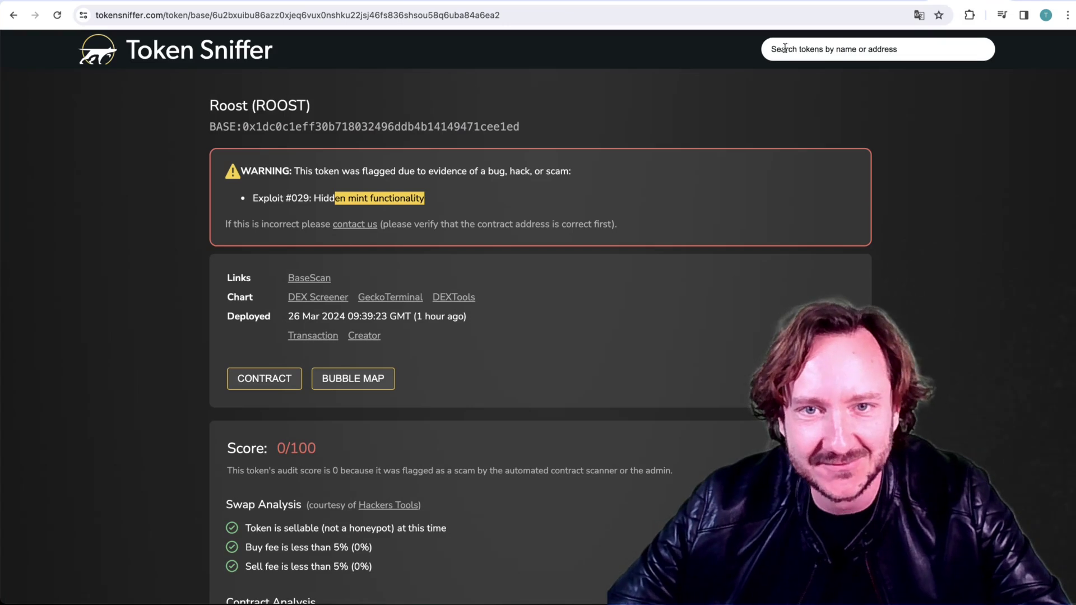
{"action": "left_click", "coordinate": [785, 49]}
{"action": "key", "text": "ctrl+v"}
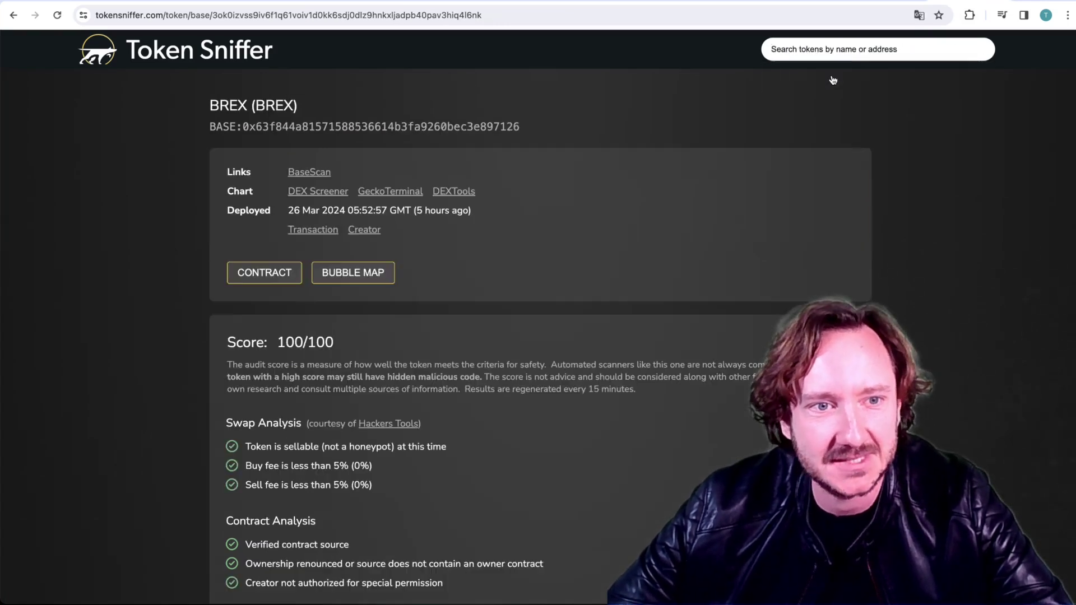
Review BREX's holder and liquidity checks on Token Sniffer, then open DEX Screener's token search from the PEGROK chart
{"action": "scroll", "coordinate": [632, 210], "scroll_direction": "down", "scroll_amount": 3}
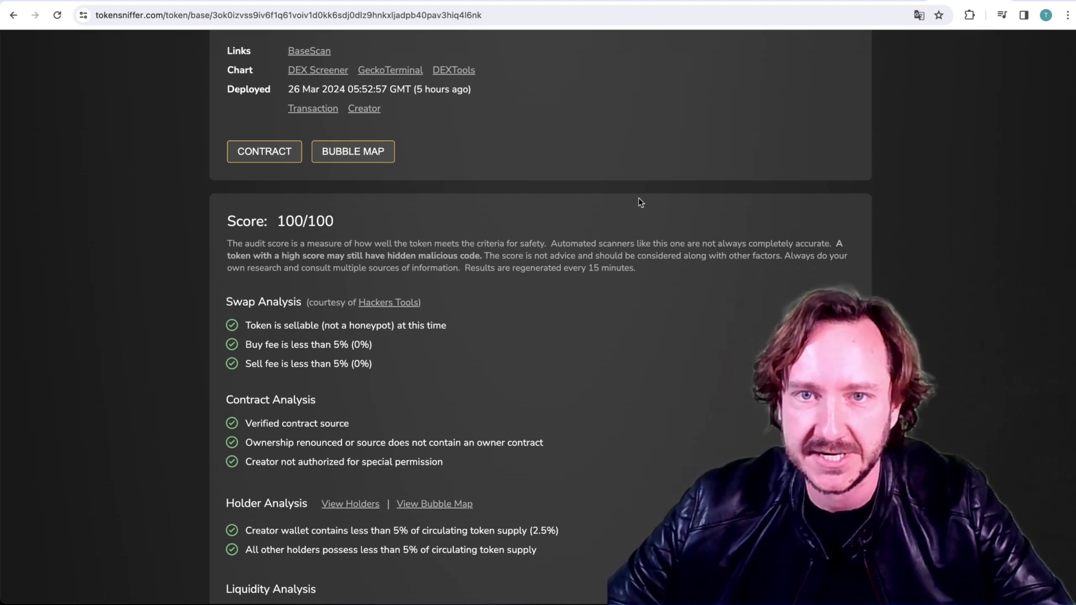
{"action": "left_click", "coordinate": [318, 70]}
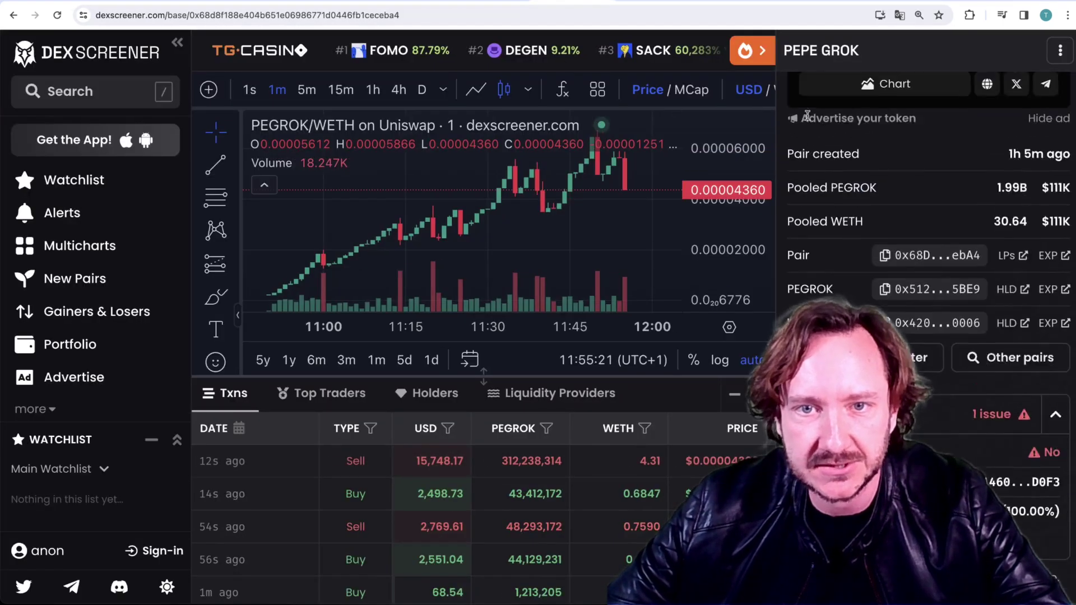
{"action": "left_click", "coordinate": [101, 99]}
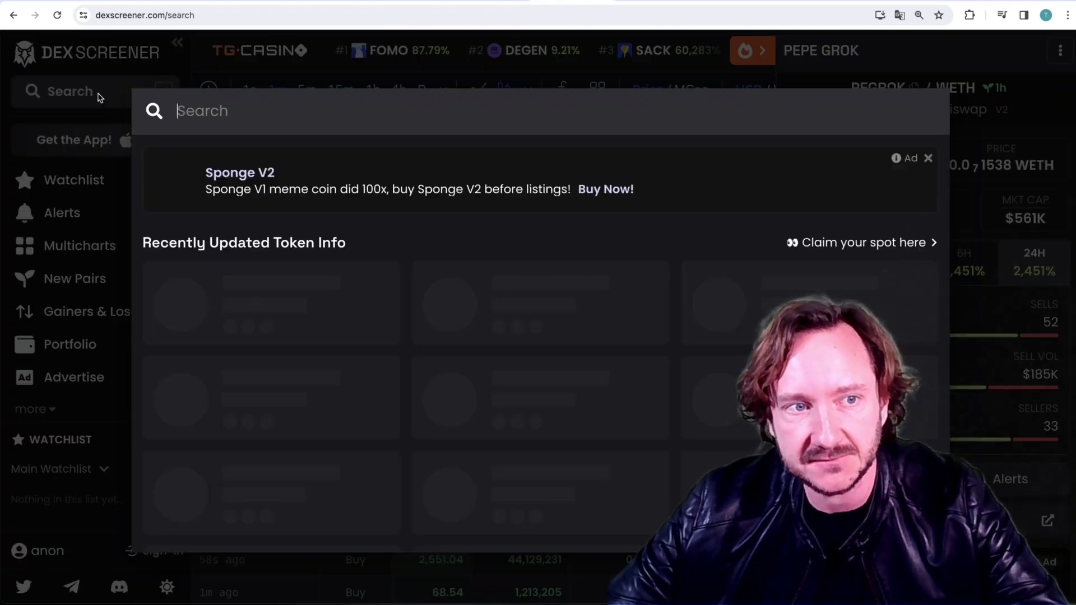